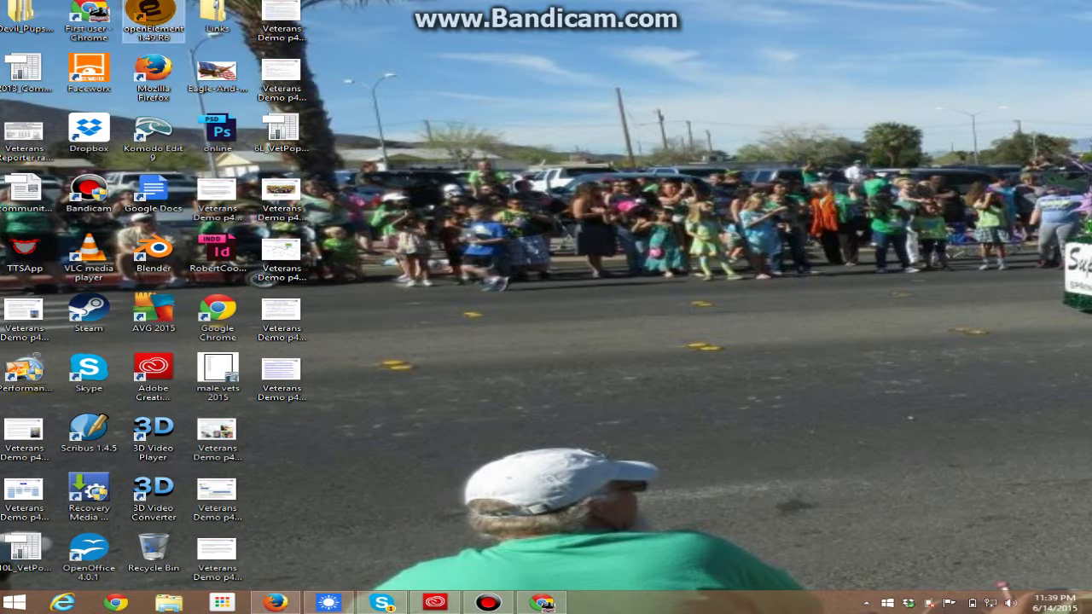
Launch openElement 1.49 R6 from its desktop shortcut to reach the Start page
double_click(153, 16)
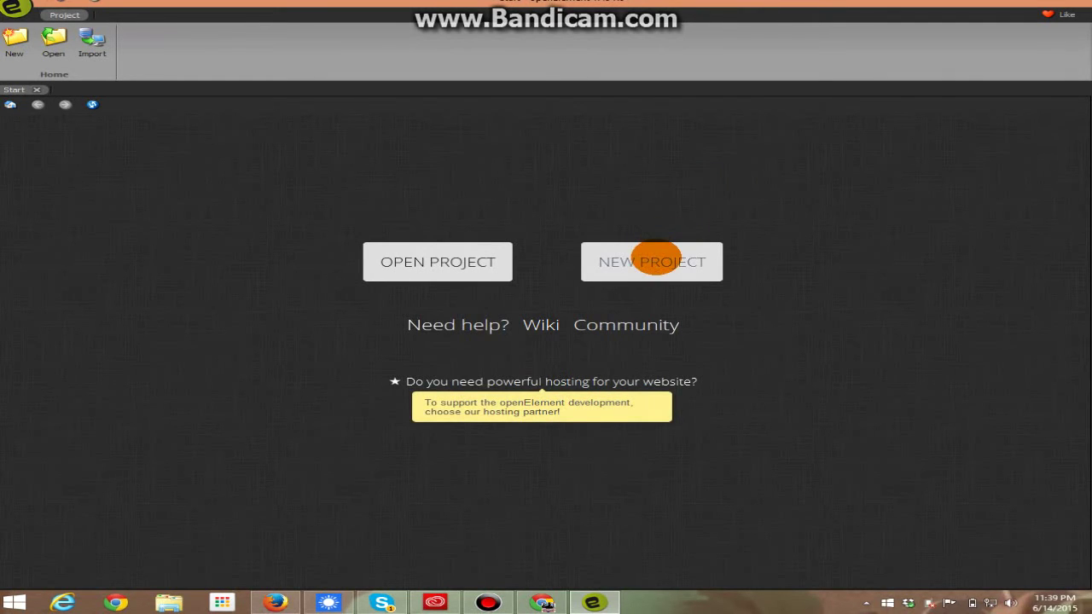
Create a no-template project named 'Responsive test 1', allowing its project folder to be created
click(681, 259)
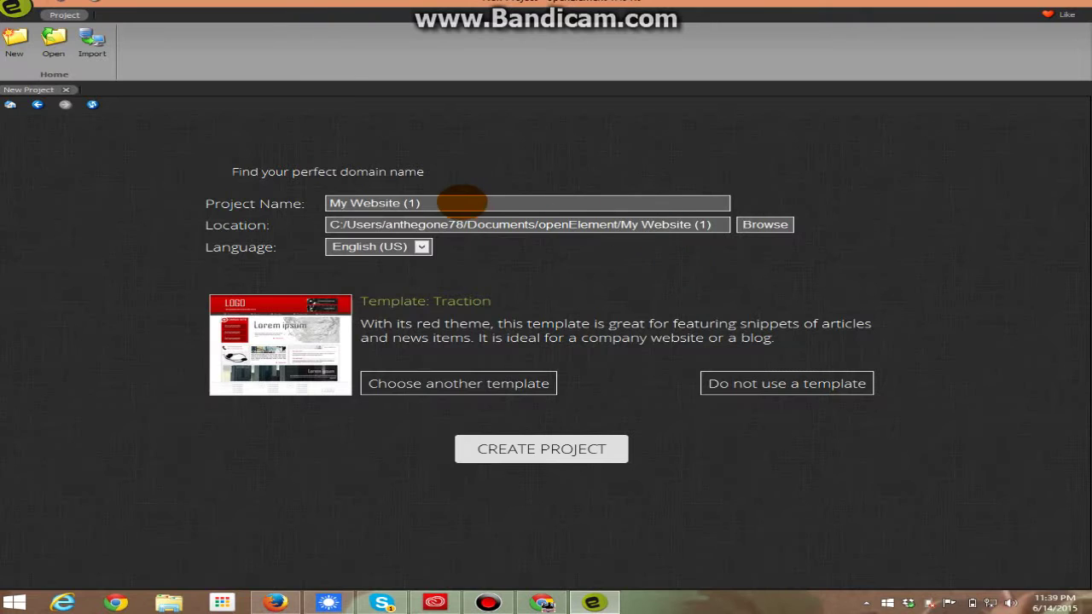
text(Responsive test)
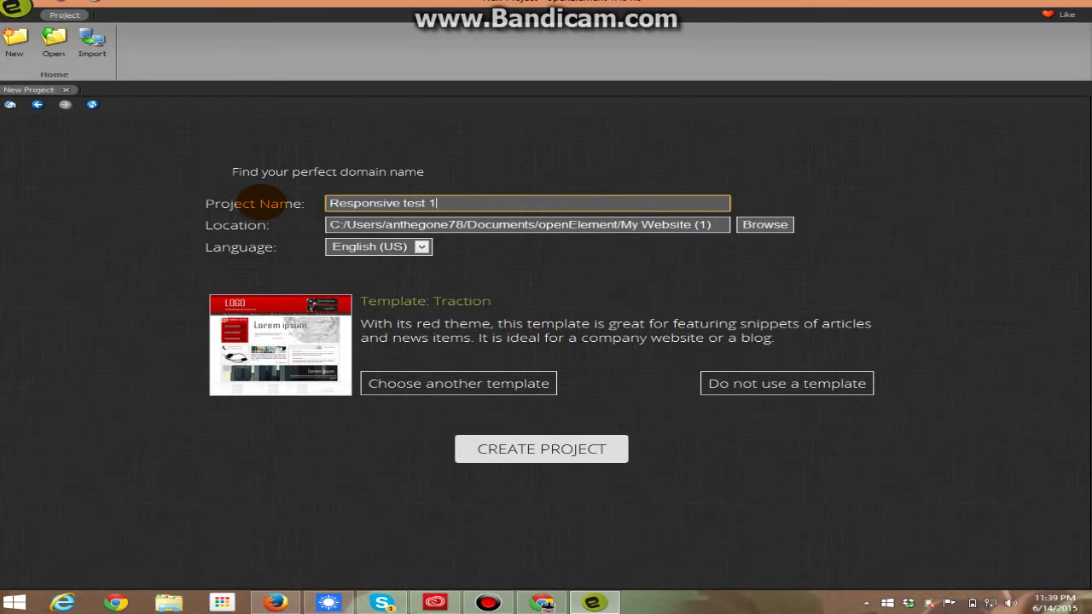
click(754, 383)
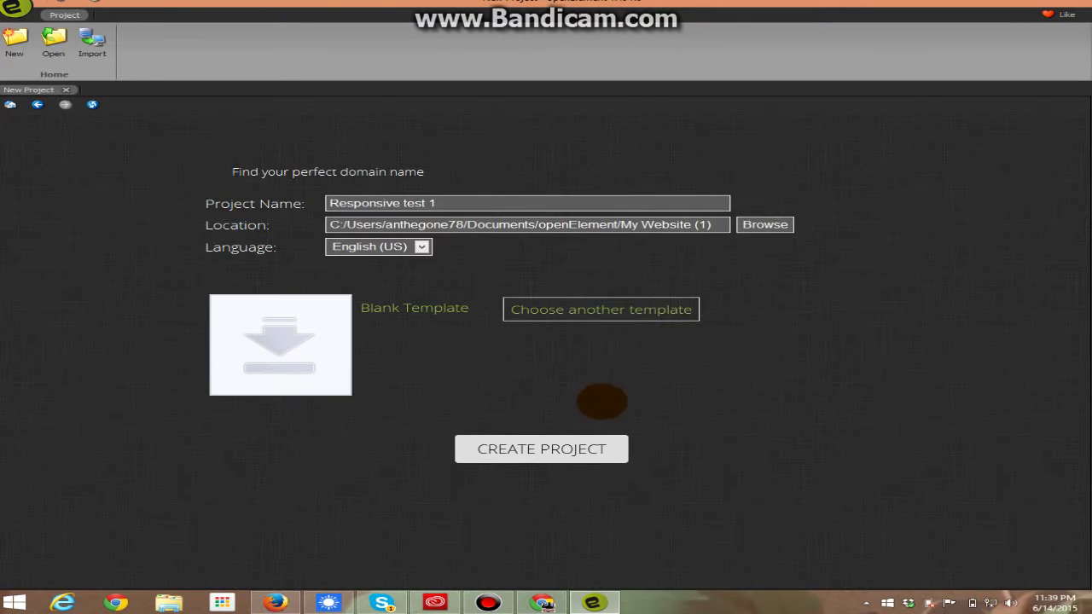
click(540, 447)
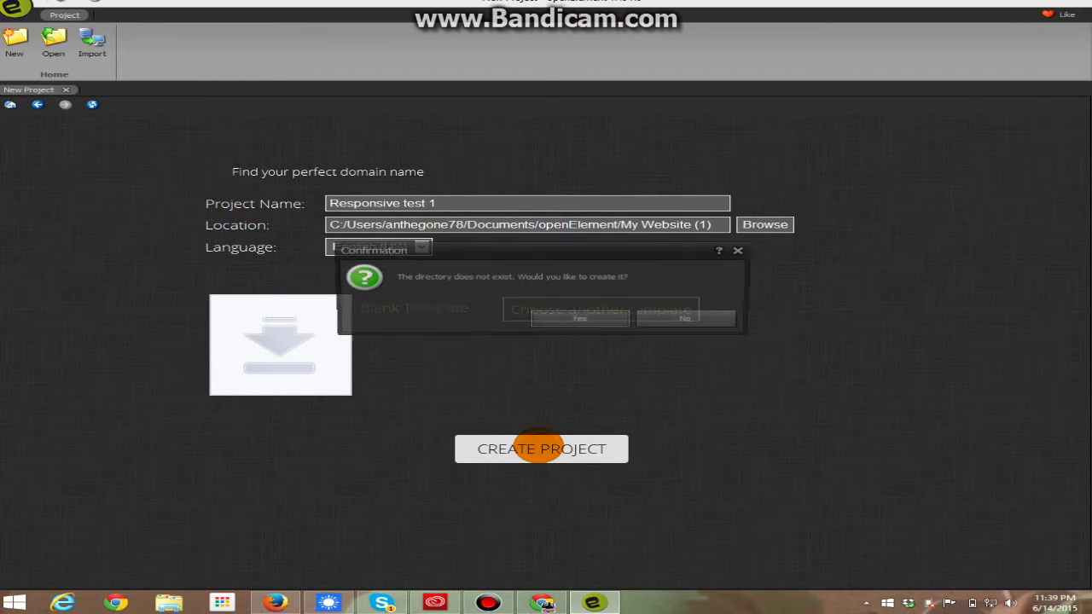
click(593, 319)
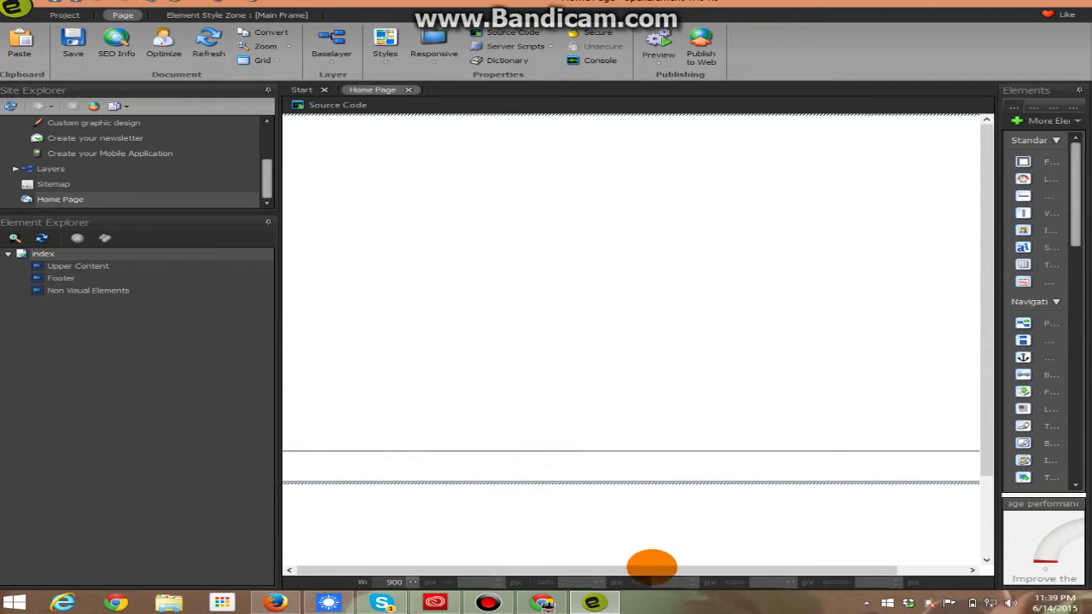
Resize and re-maximize the openElement window and expand the Elements panel to show full names
drag(653, 568, 847, 577)
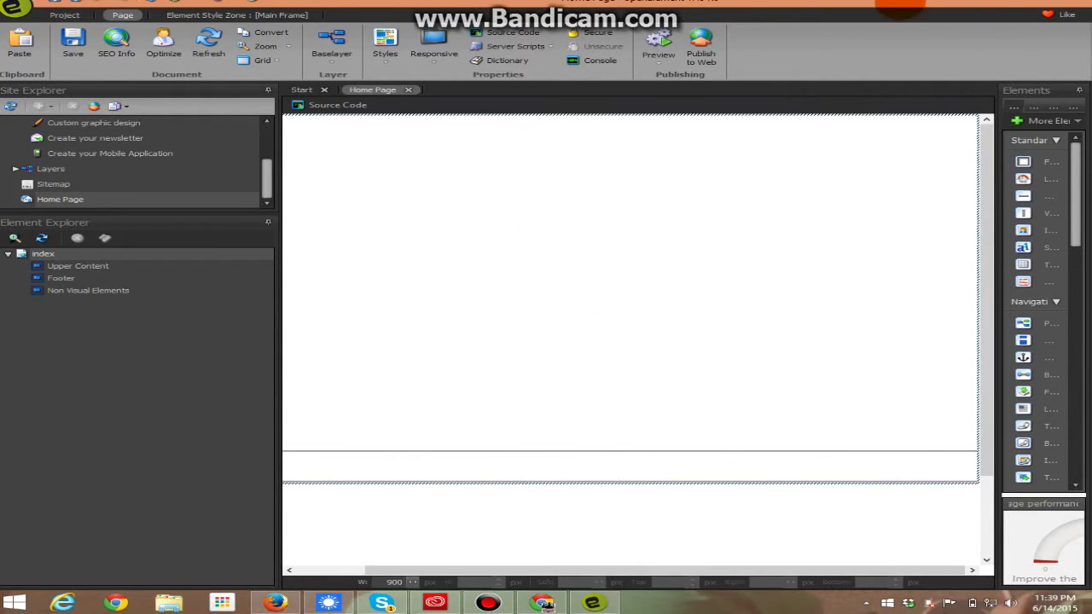
drag(950, 21, 838, 51)
drag(954, 80, 1032, 80)
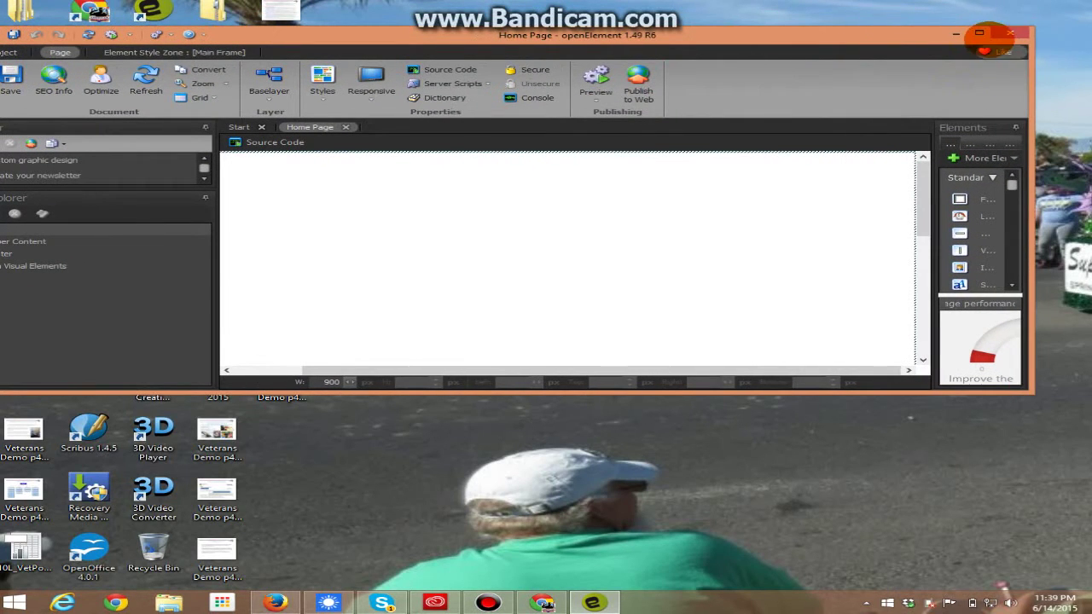
click(979, 34)
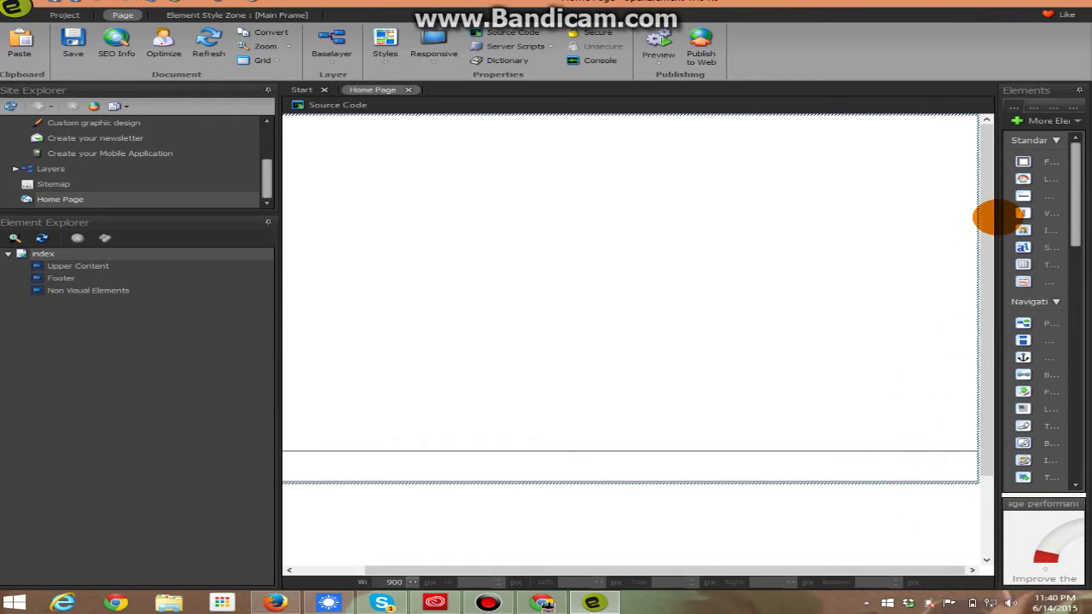
click(989, 217)
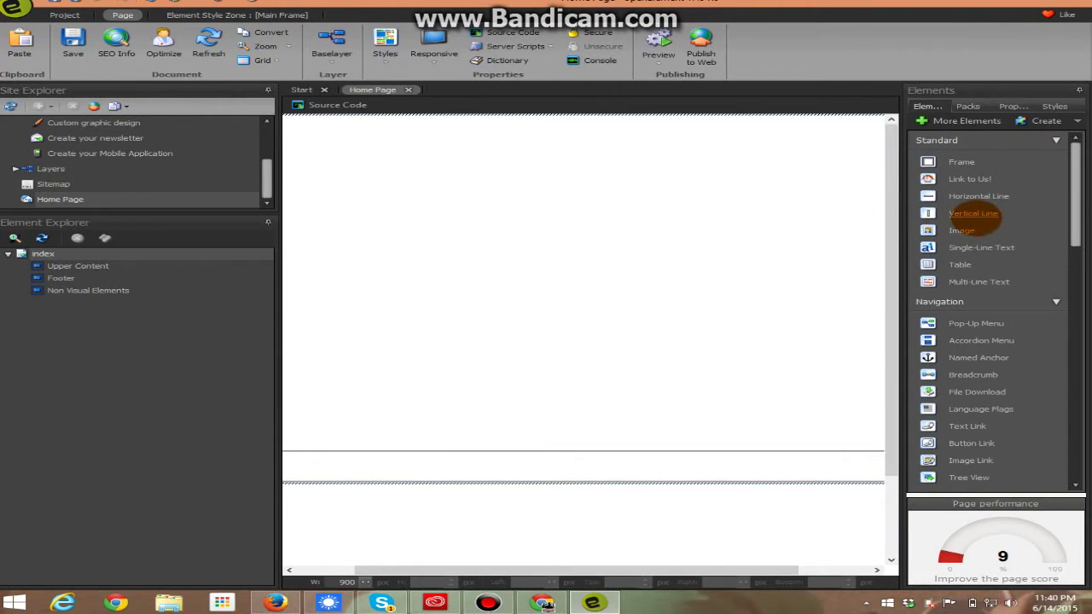
mouse_move(975, 214)
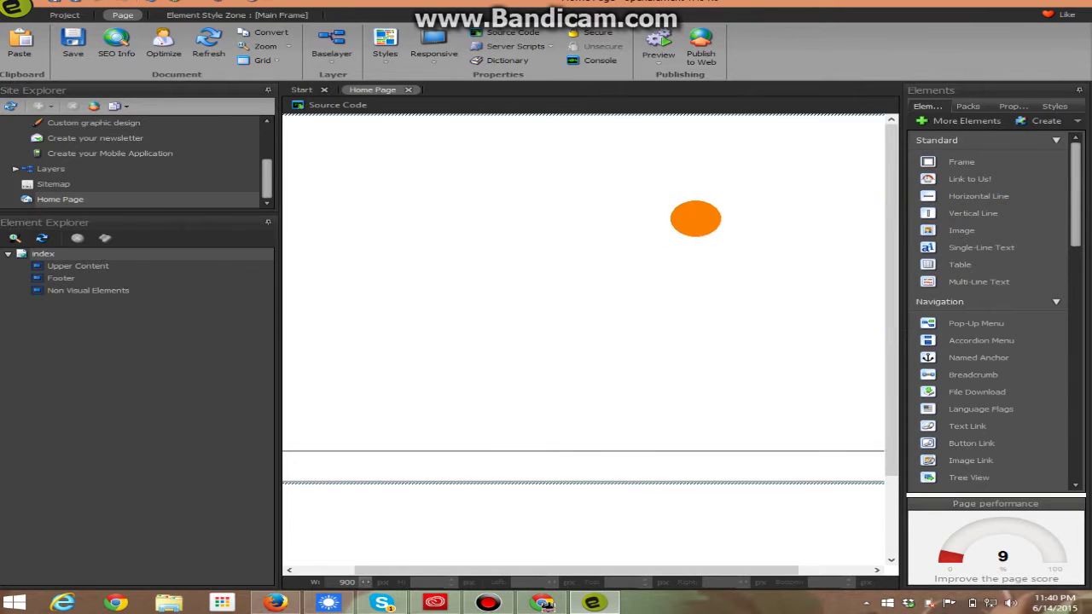
Insert the beach picture gimmie04262015p20001 as an image and move it to the page's top-left
drag(961, 230, 519, 229)
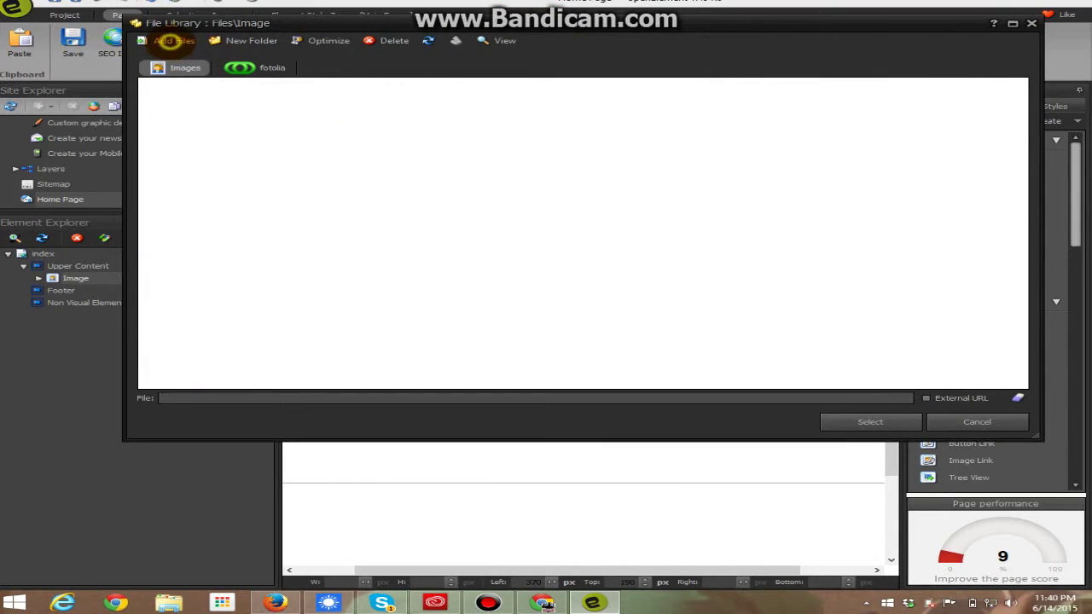
click(171, 41)
click(433, 198)
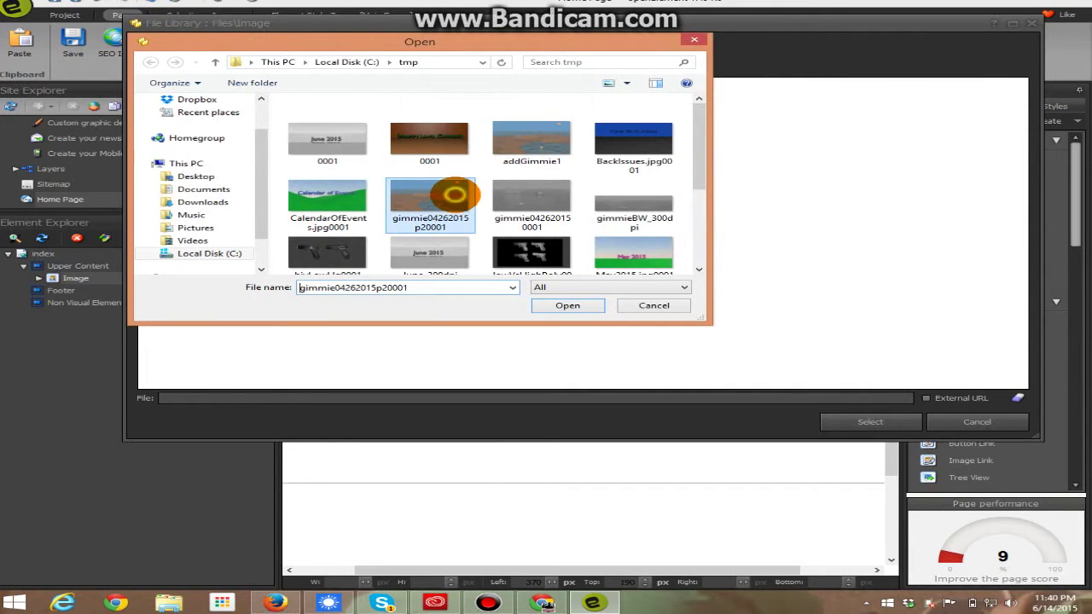
click(568, 305)
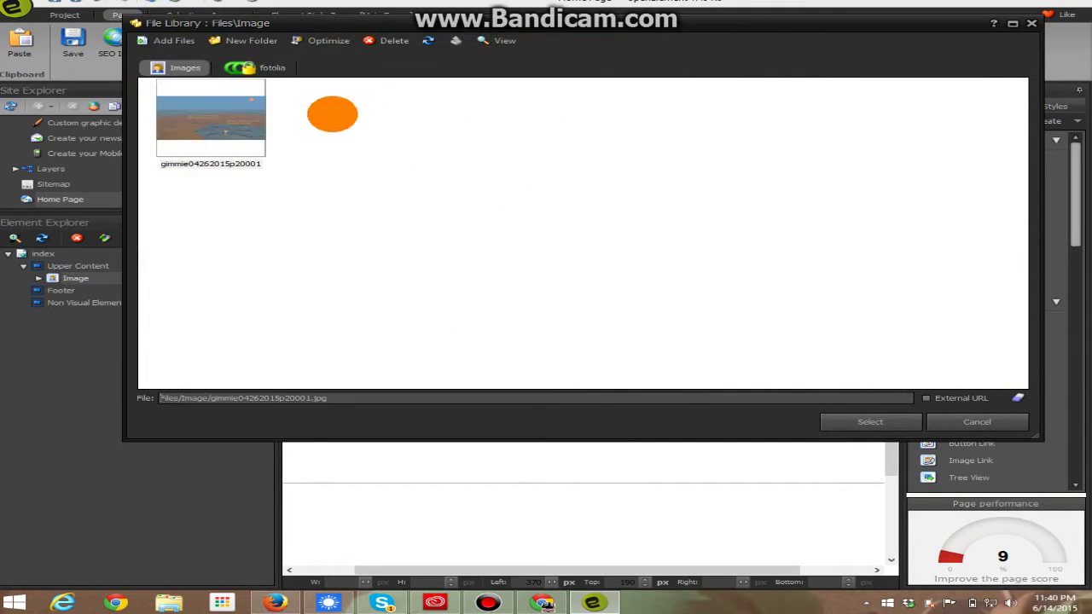
click(256, 116)
click(860, 421)
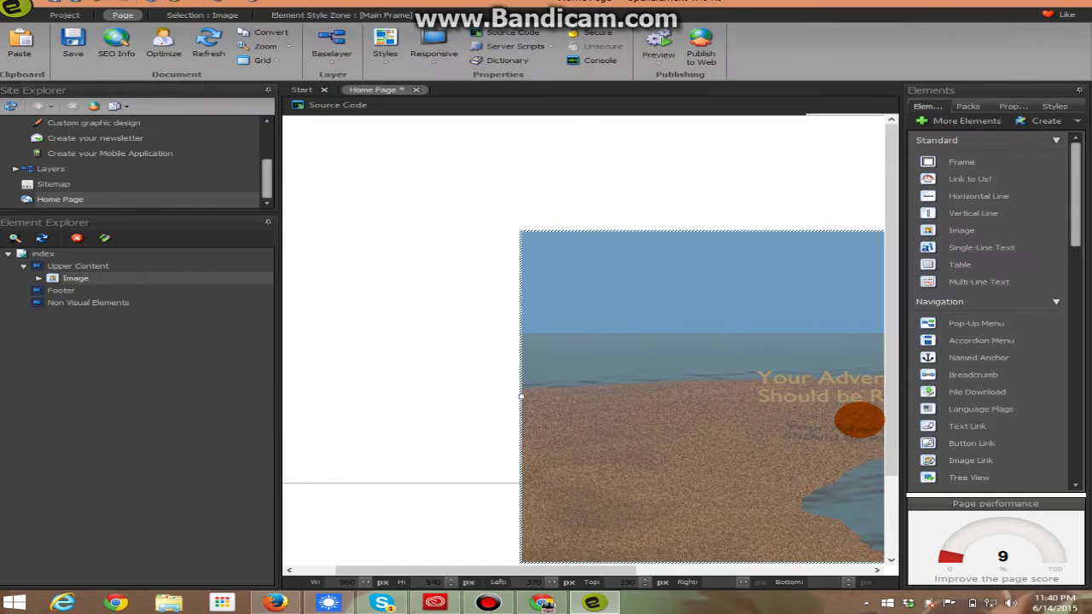
click(784, 375)
drag(783, 376, 521, 285)
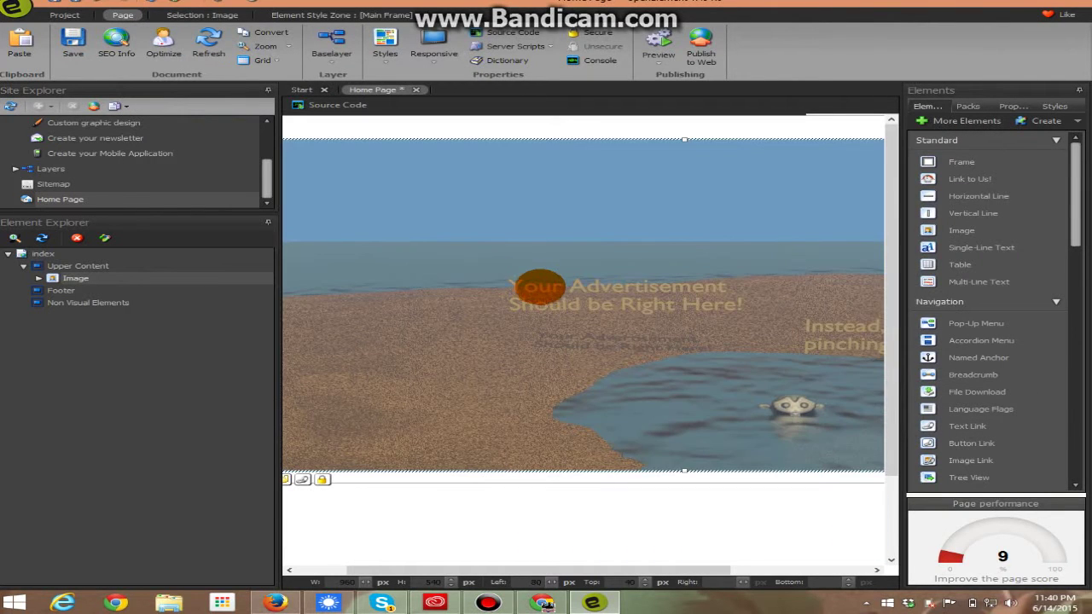
Set the beach image's Width to 350px and Height to 250px under Styles > Customize
click(1053, 105)
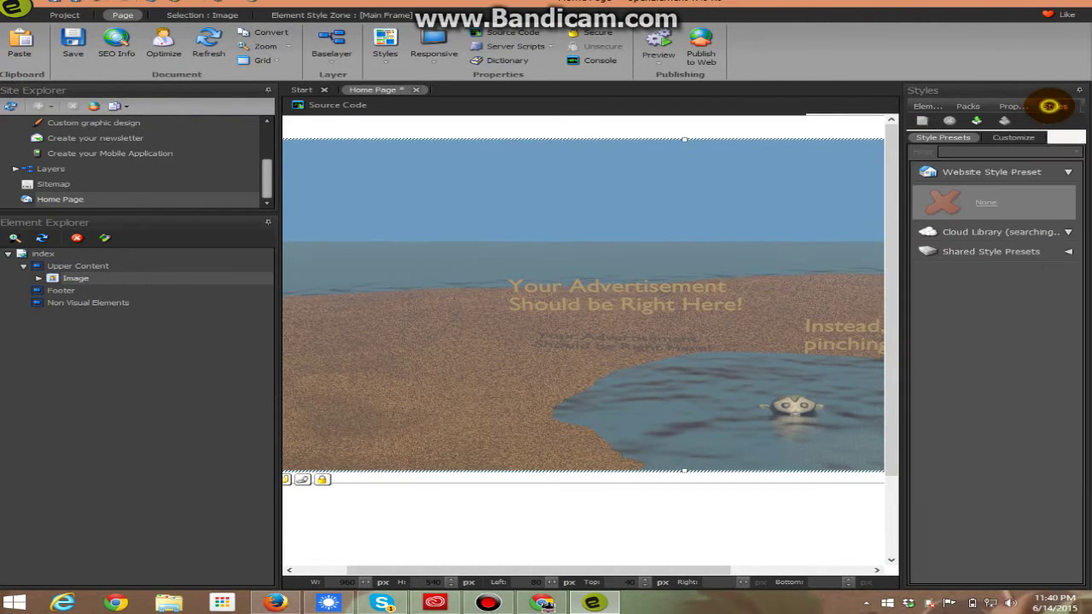
click(1014, 138)
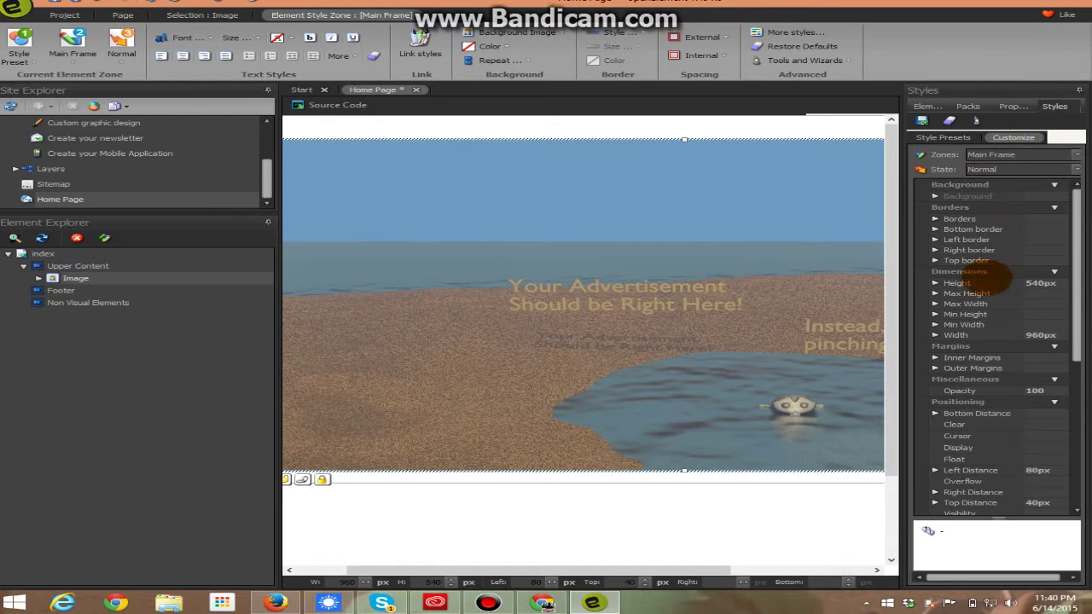
click(1054, 334)
click(1043, 335)
text(350)
key(Return)
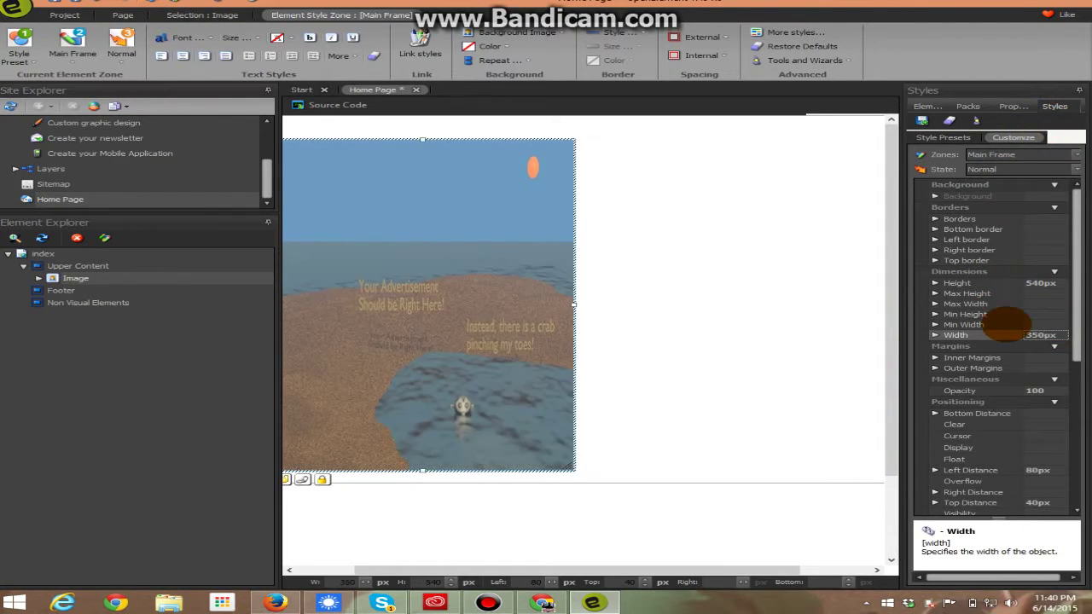
click(1064, 283)
click(1042, 282)
text(250)
key(Return)
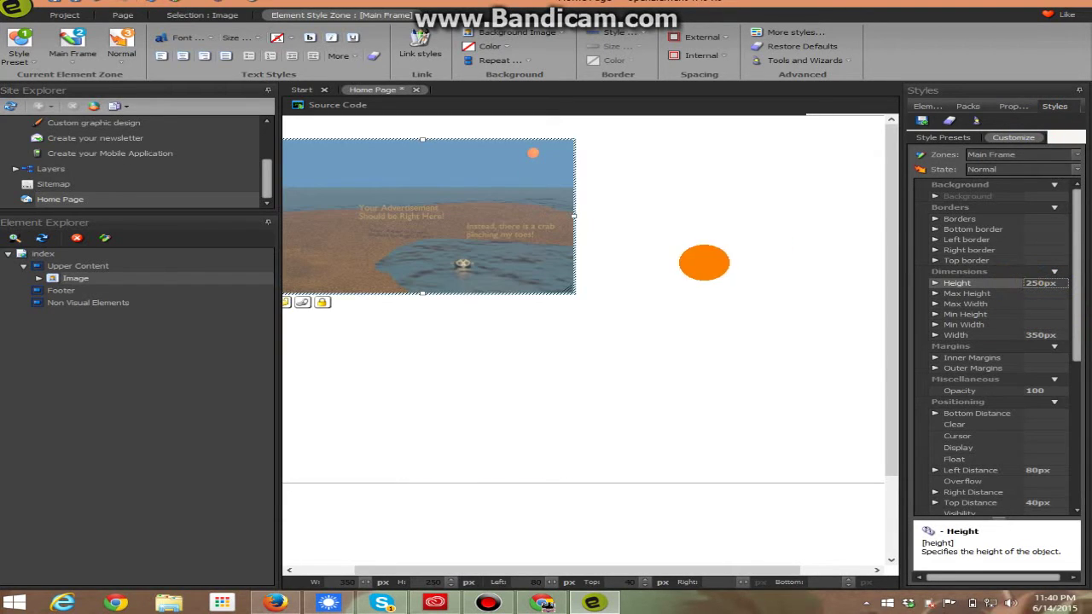
click(705, 261)
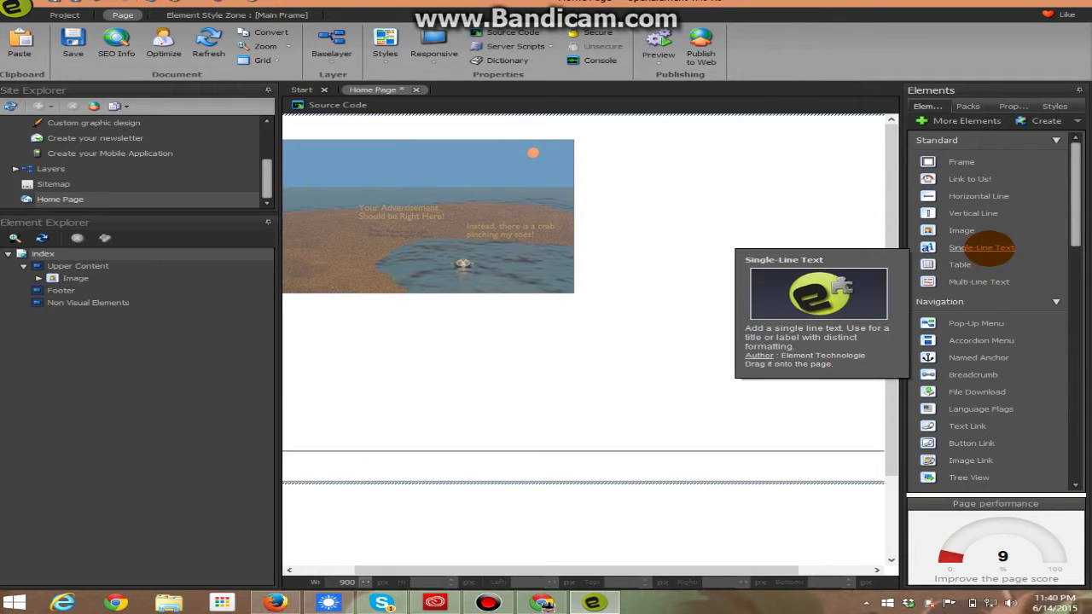
Add a Multi-Line Text box below the image and paste 'My multi-line text' copies on line one
drag(979, 281, 510, 365)
double_click(640, 368)
key(ctrl+c)
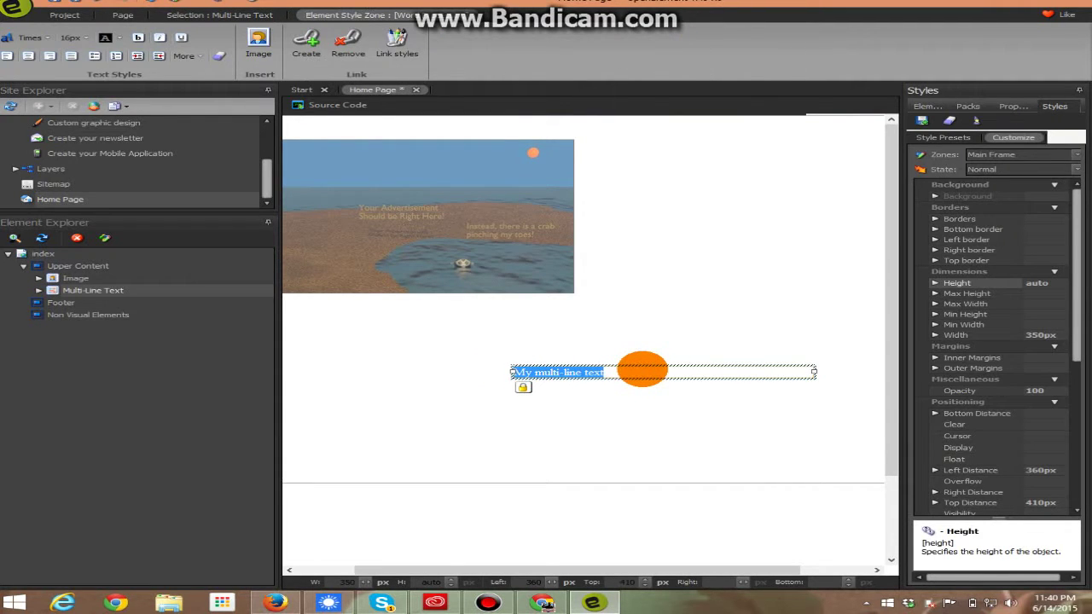
click(642, 368)
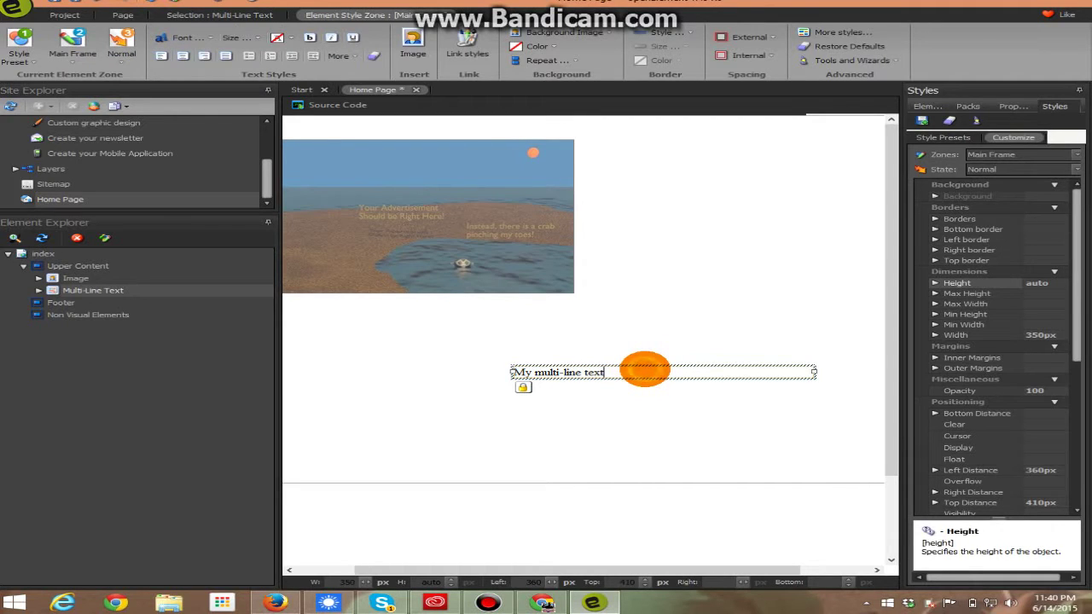
key(ctrl+v)
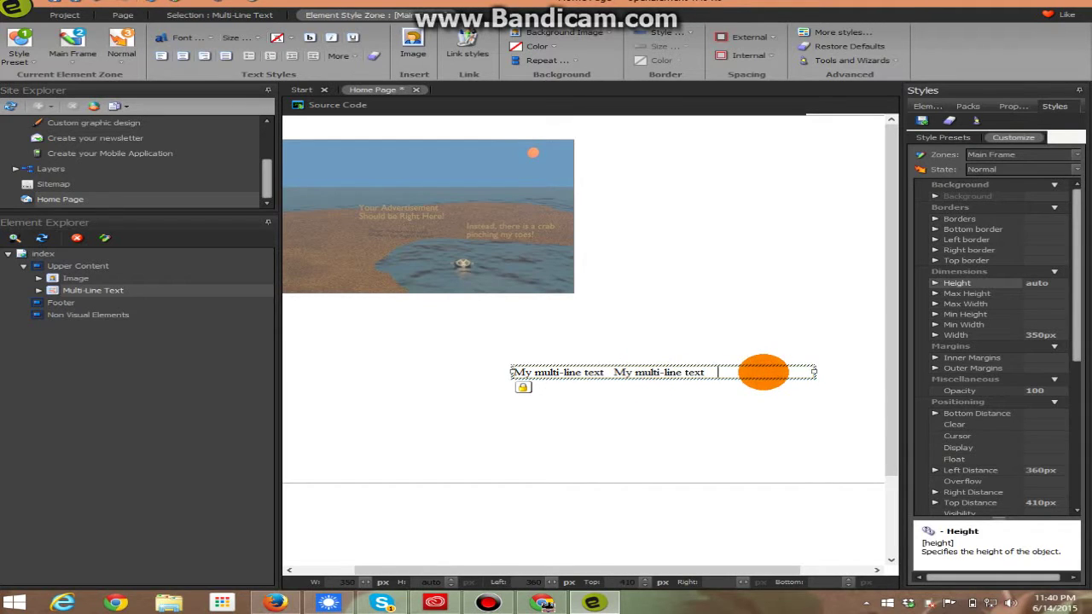
key(ctrl+v)
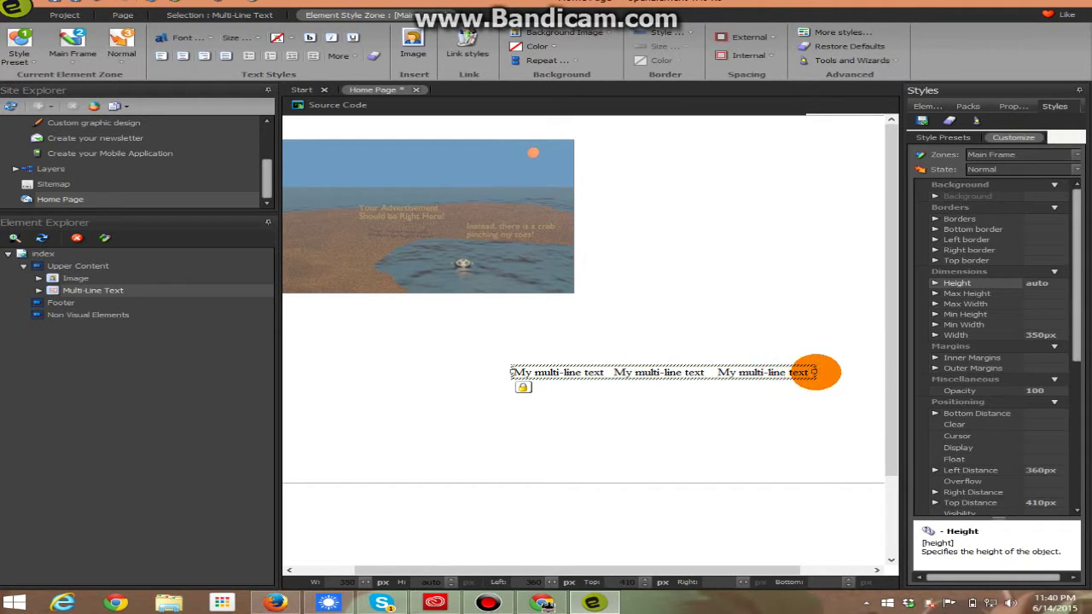
Start a second line and paste 'My multi-line text' twice more onto it
double_click(809, 372)
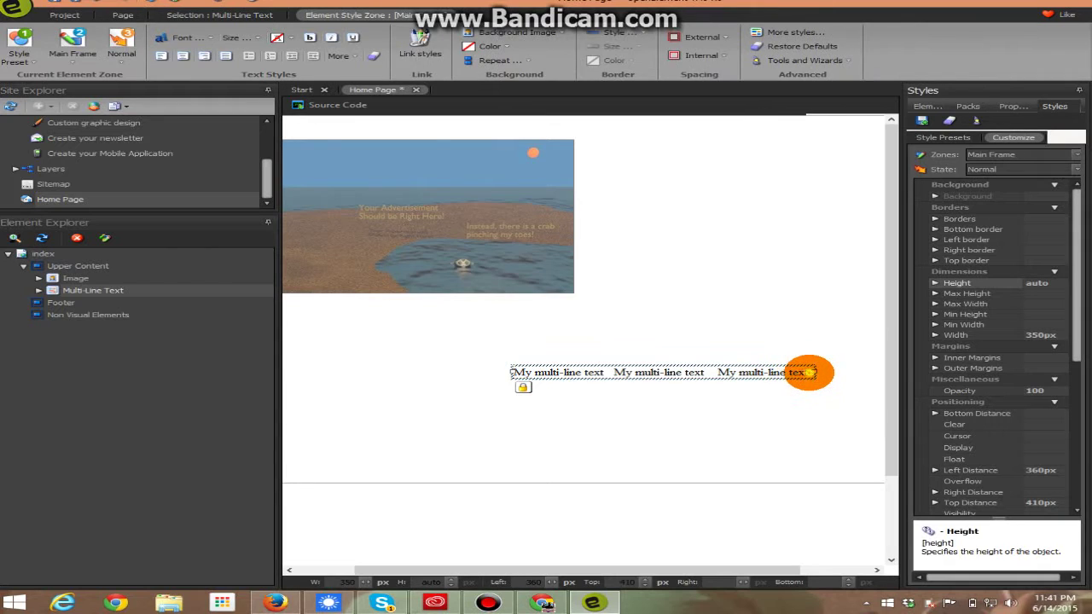
triple_click(808, 372)
click(811, 372)
key(Return)
key(ctrl+v)
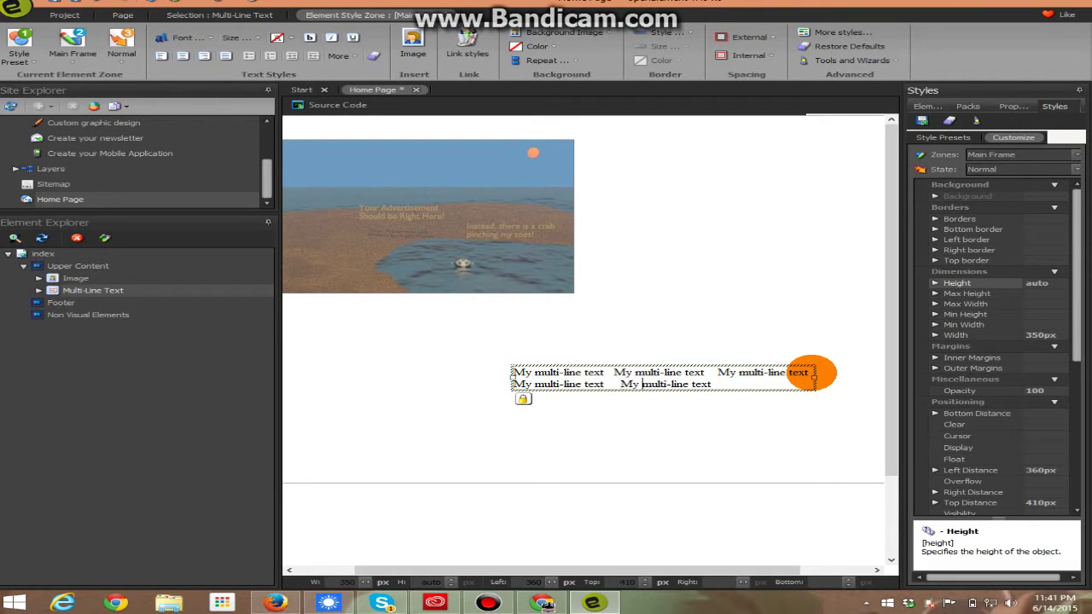
drag(815, 373, 811, 373)
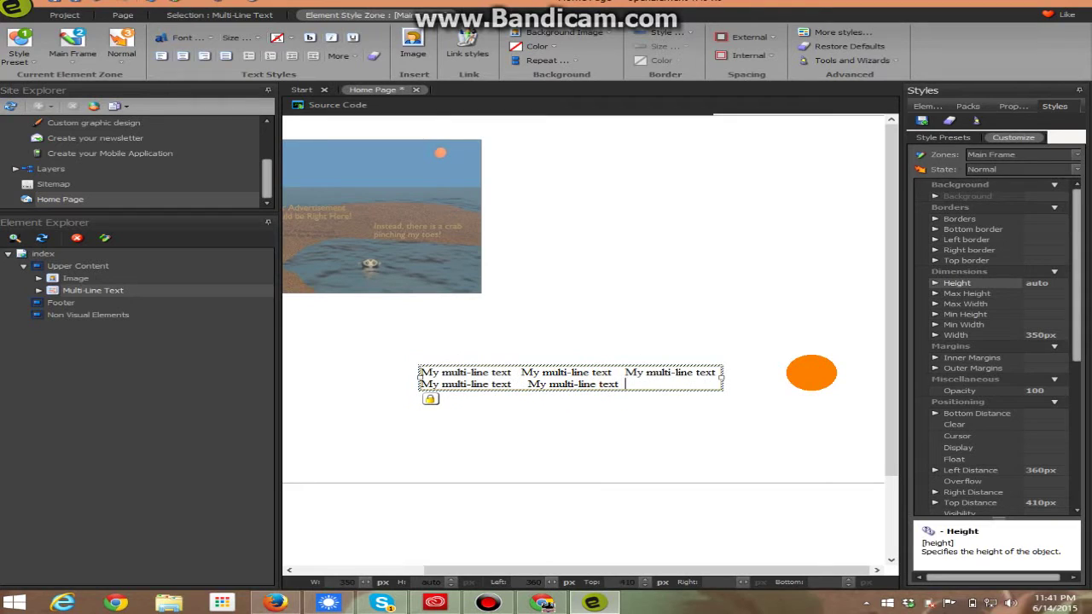
key(ctrl+v)
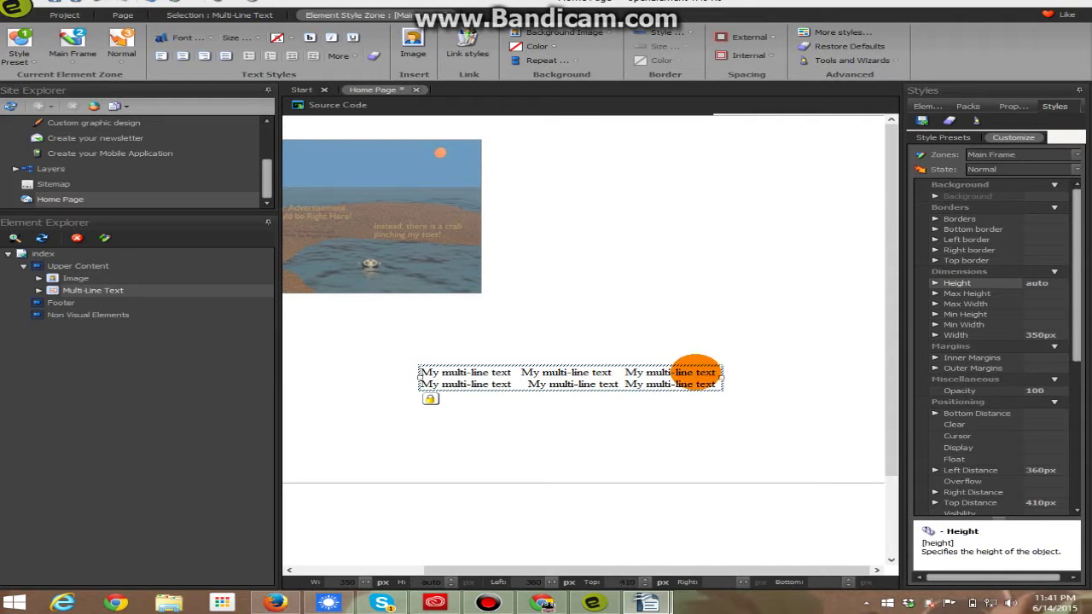
Replace both placeholder lines with the pasted Always Lost article, accepting the formatting conversion
click(701, 374)
drag(704, 379, 482, 344)
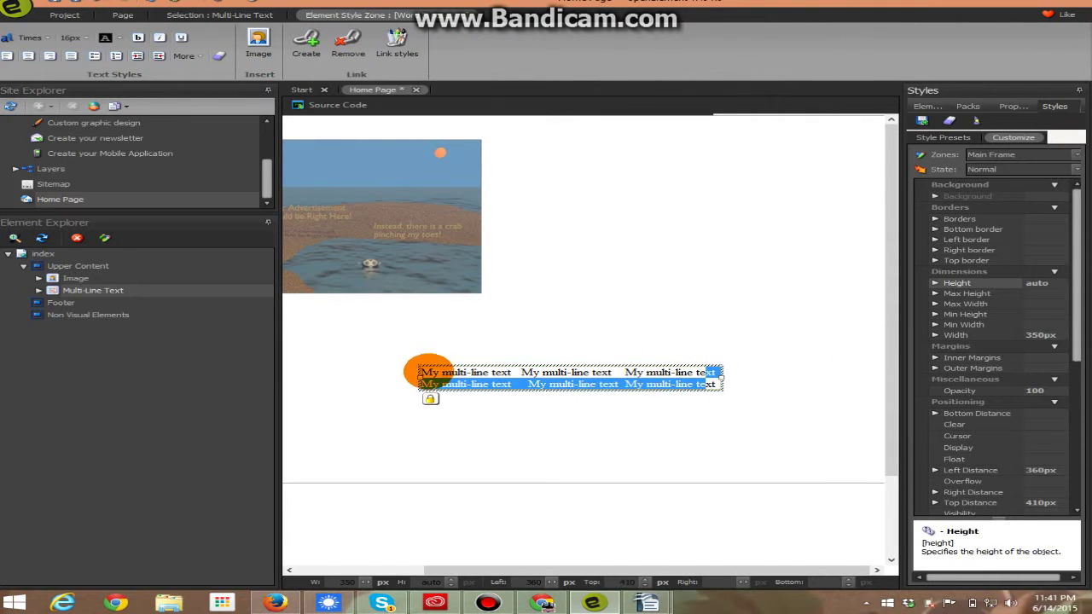
drag(422, 372, 679, 384)
right_click(678, 384)
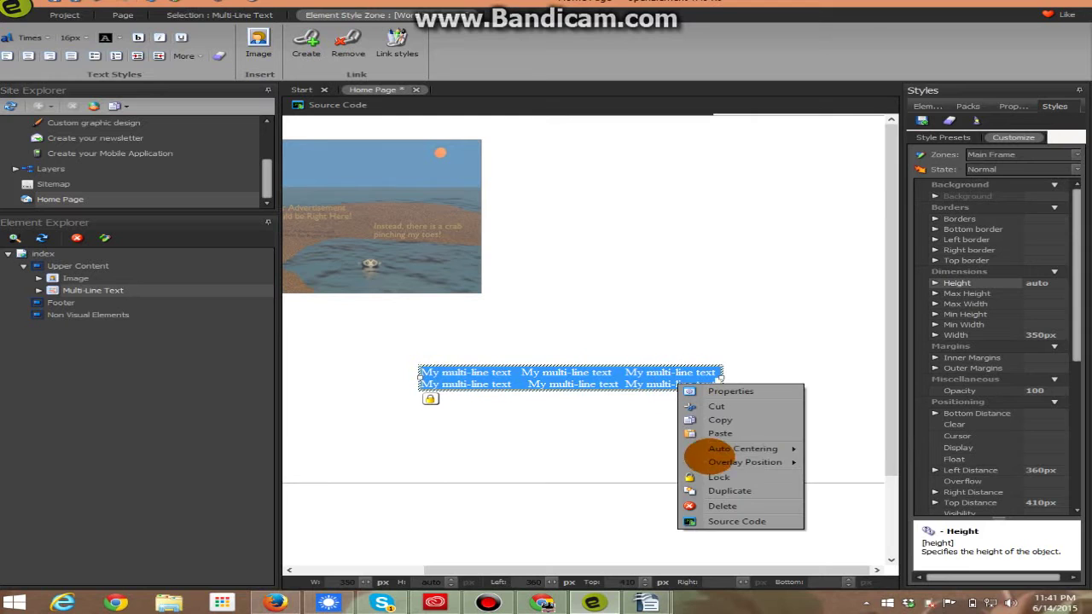
click(733, 431)
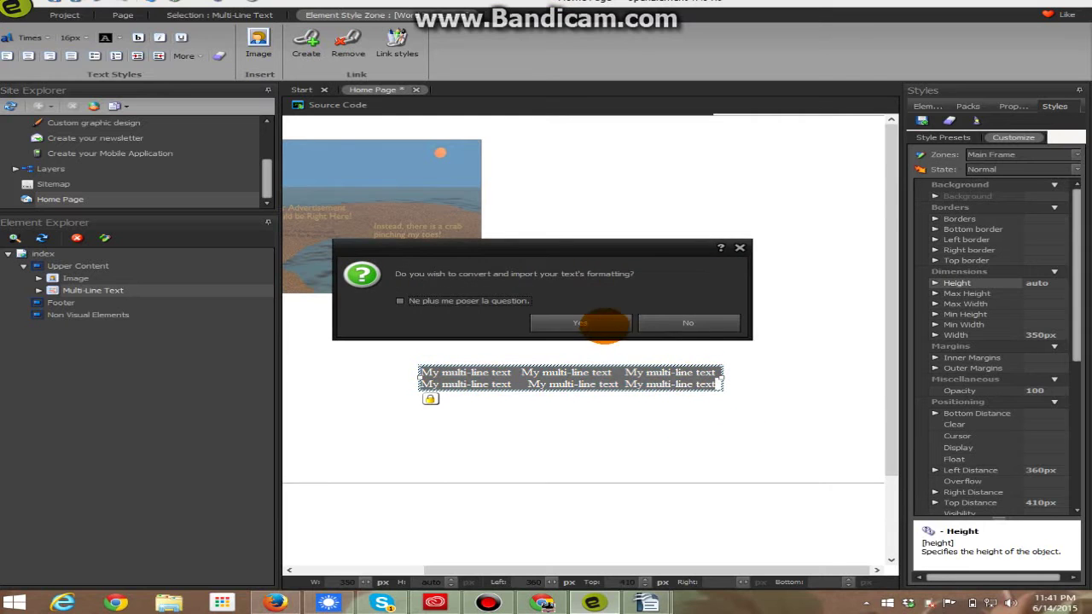
click(580, 322)
Deselect the article and lower the zone boundary below the text
click(629, 353)
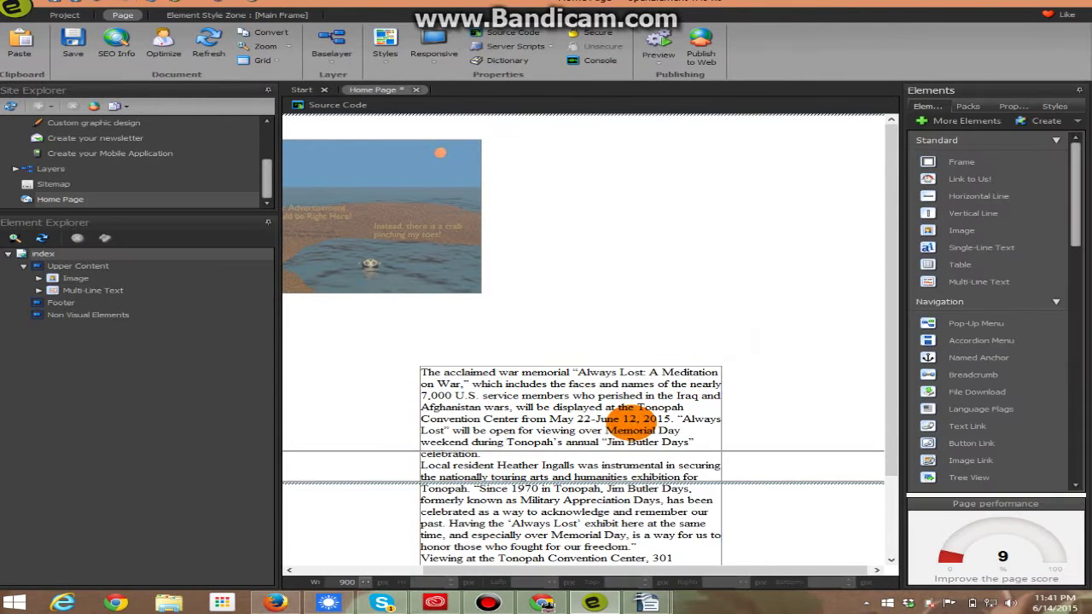
click(615, 359)
click(329, 362)
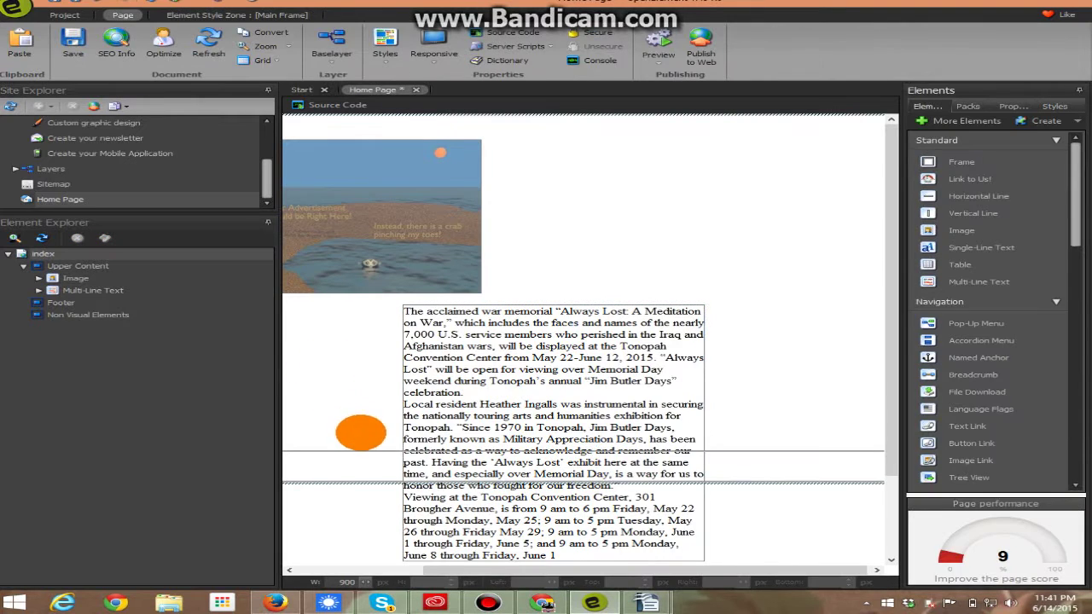
drag(366, 451, 394, 429)
Move the beach image toward the centre and apply Auto Centering > Horizontal to it
drag(443, 241, 683, 224)
right_click(680, 227)
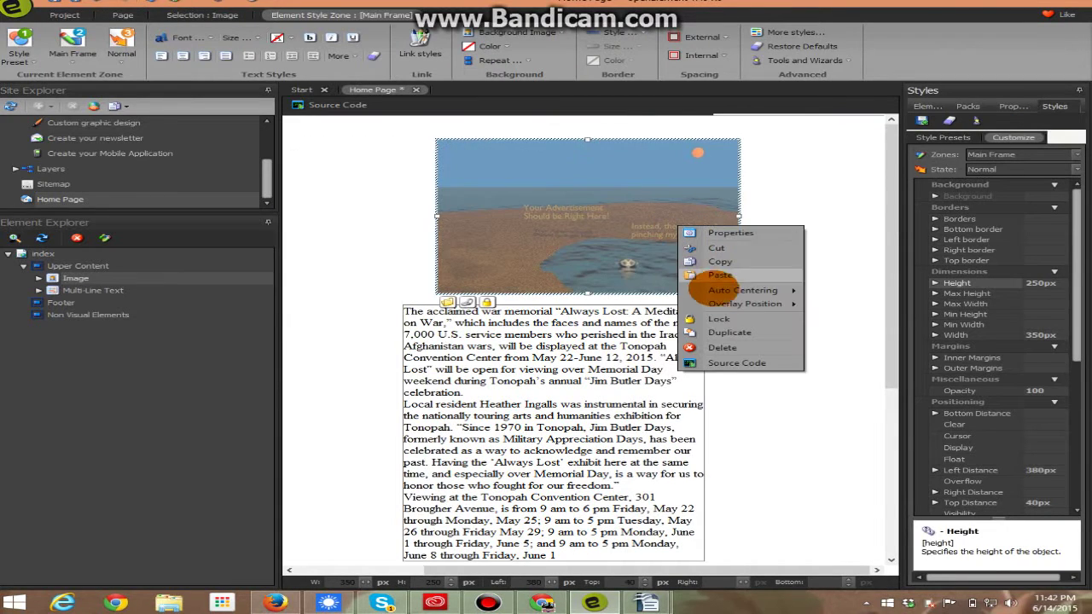
mouse_move(721, 290)
click(822, 287)
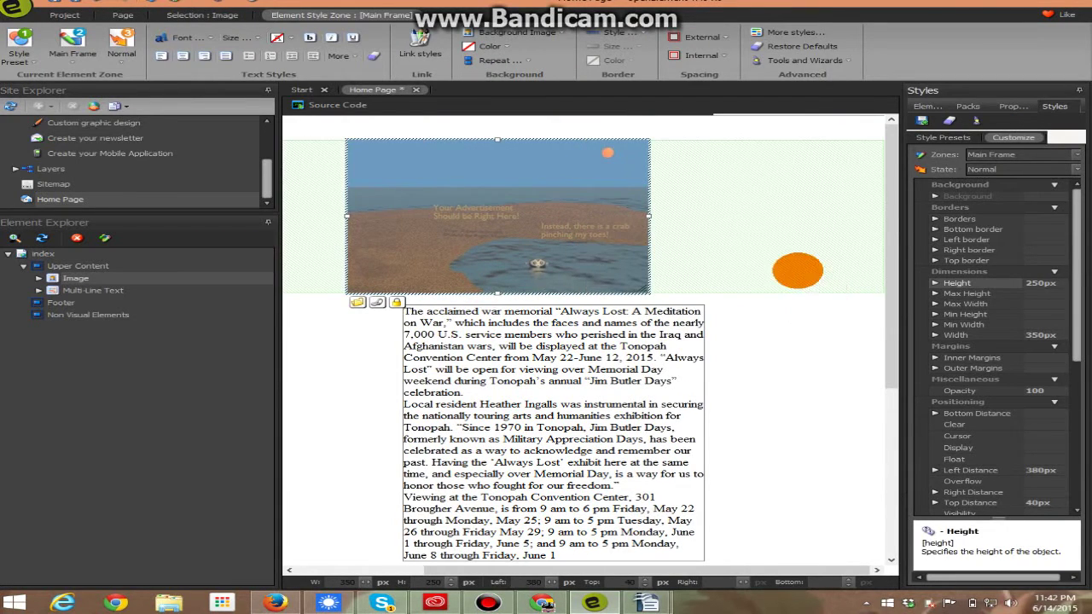
Apply Auto Centering > Horizontal to the article text box and save the page
right_click(596, 361)
mouse_move(685, 424)
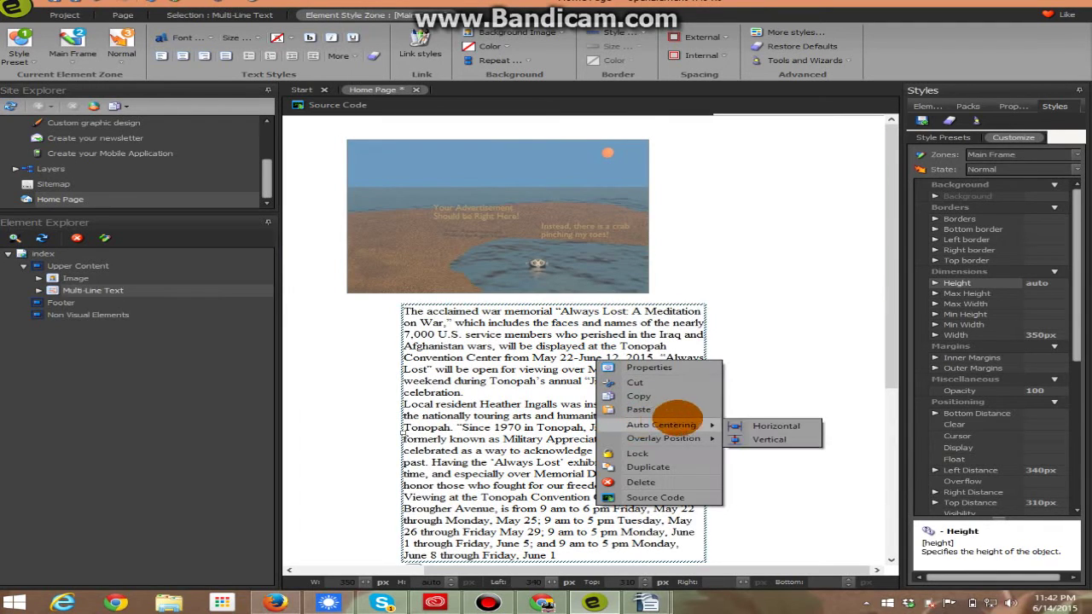
click(759, 426)
click(765, 306)
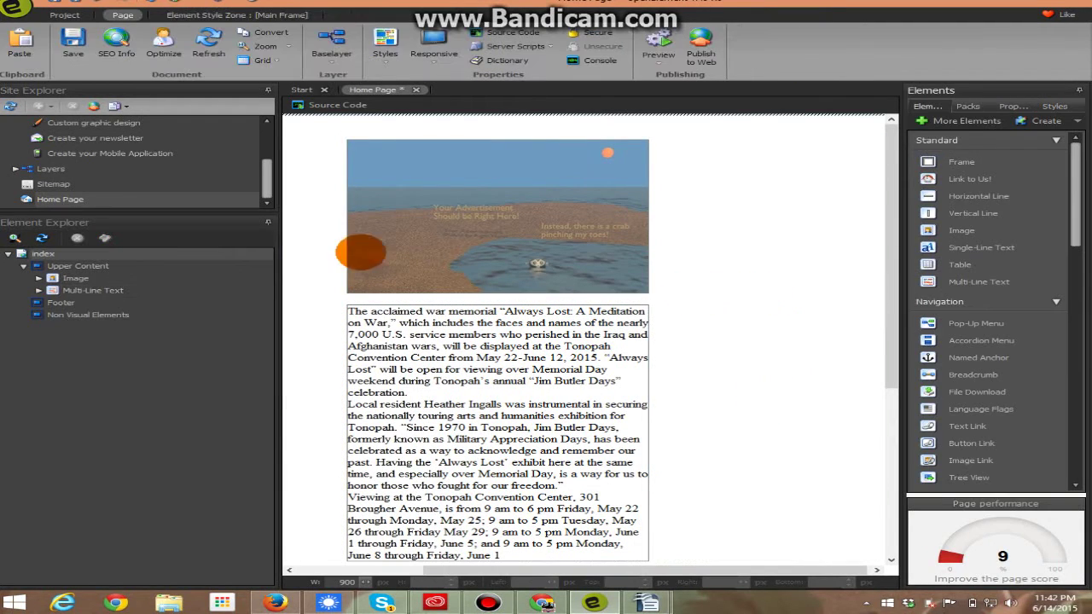
click(74, 41)
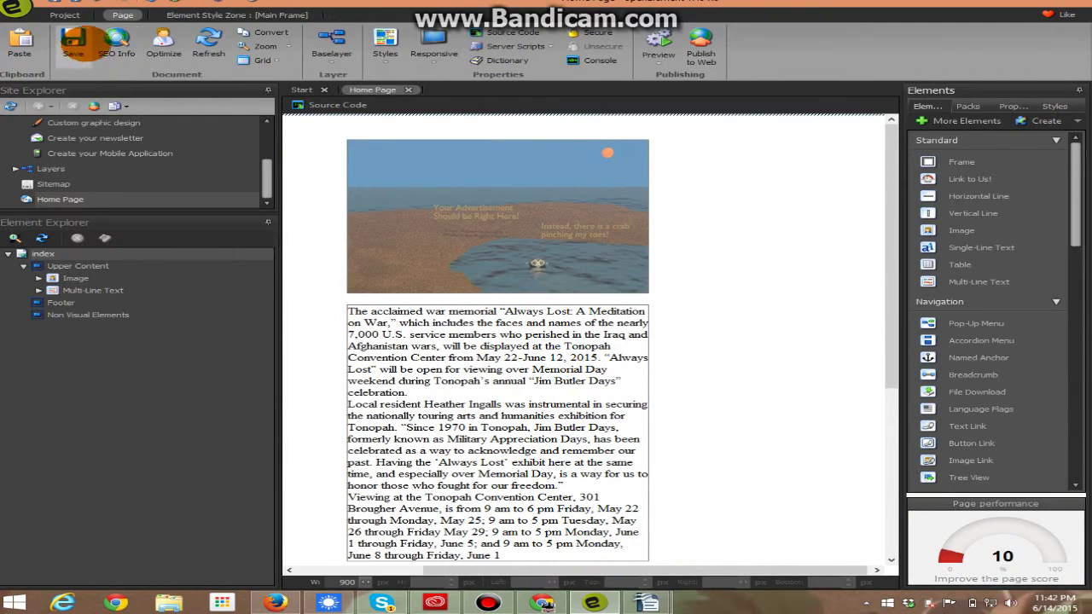
Preview the page in a maximized, full-screen (F11) Chrome window at localhost:8086/index.htm
click(658, 41)
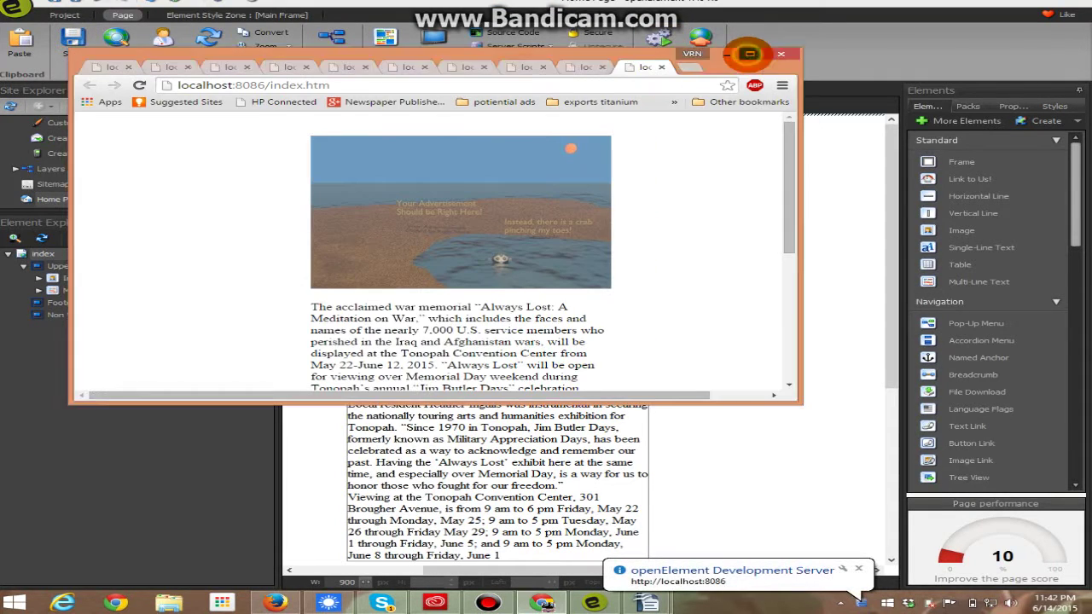
click(744, 51)
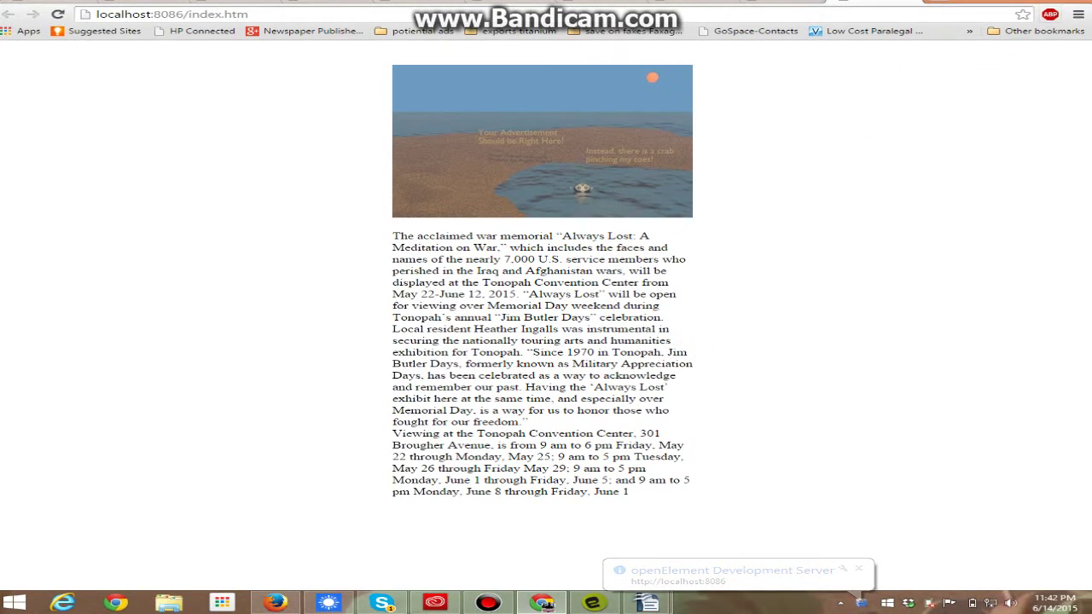
key(F11)
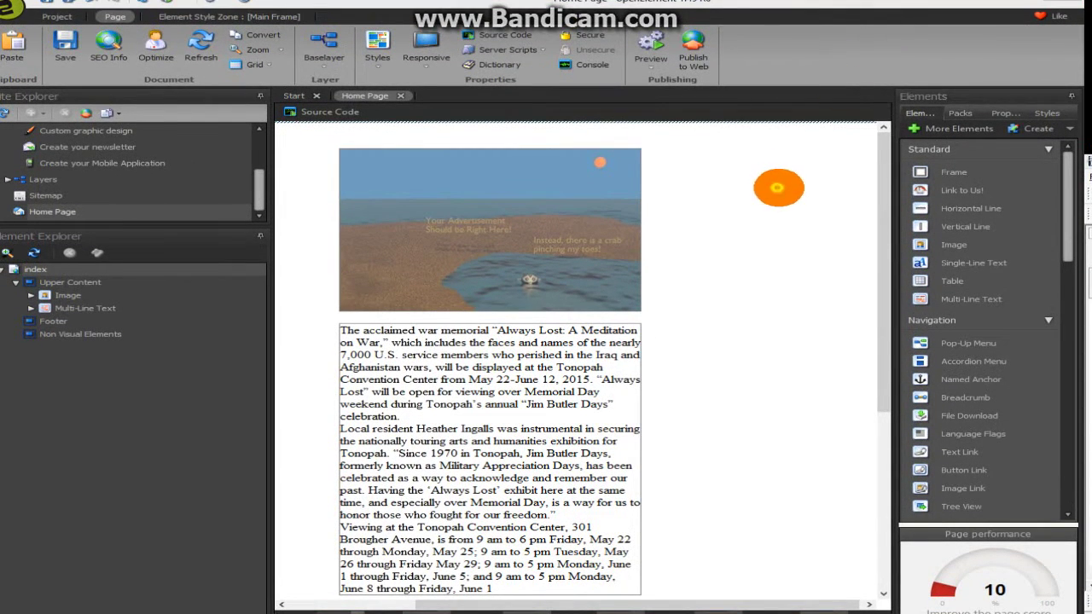
click(778, 187)
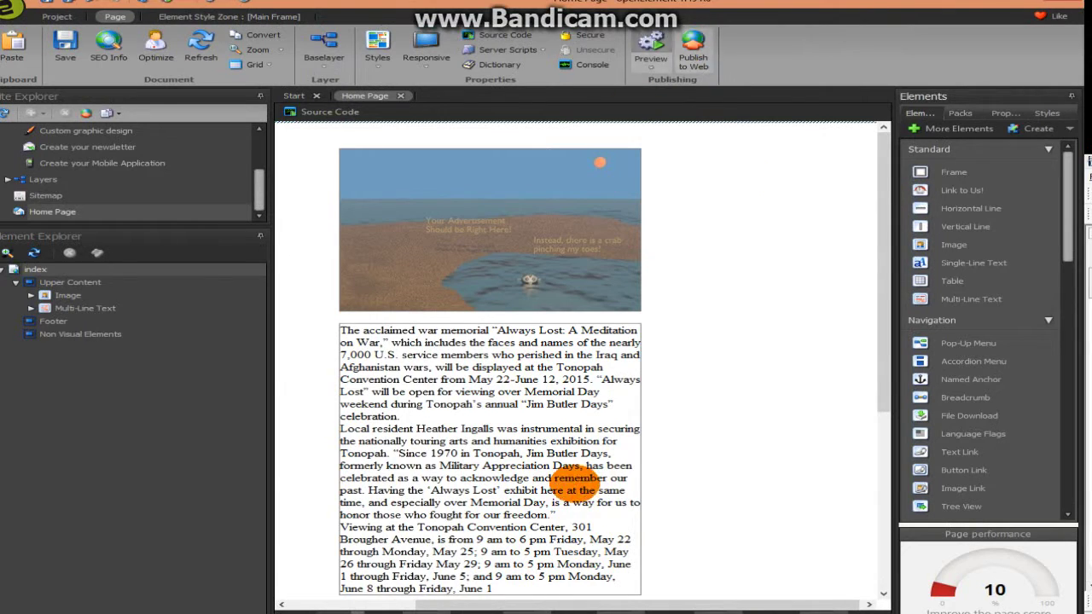
Restore and narrow the Chrome preview window to test resizing, then close it
double_click(578, 488)
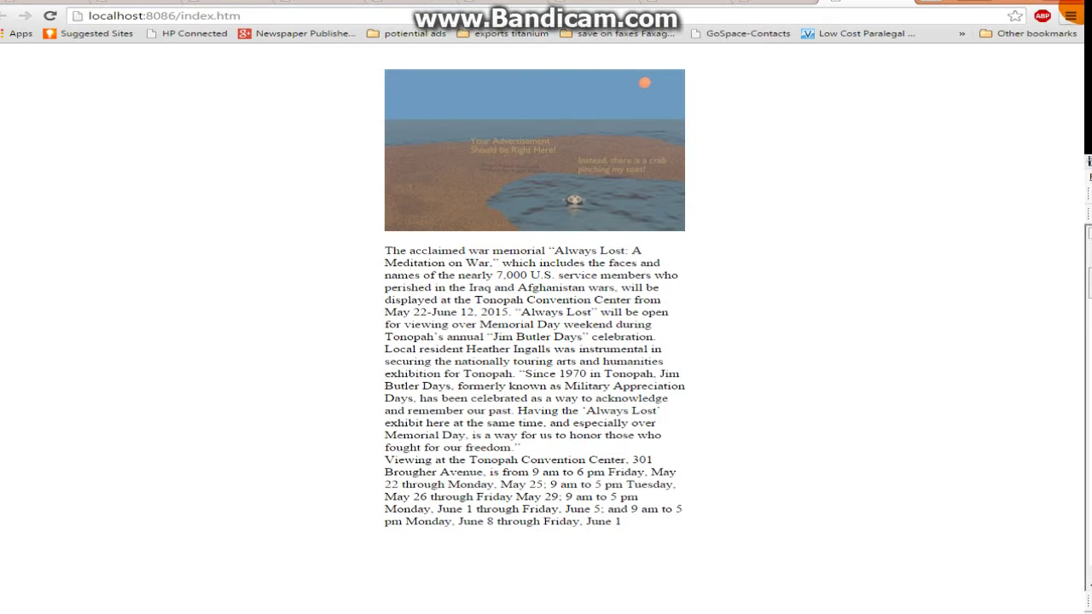
click(1034, 9)
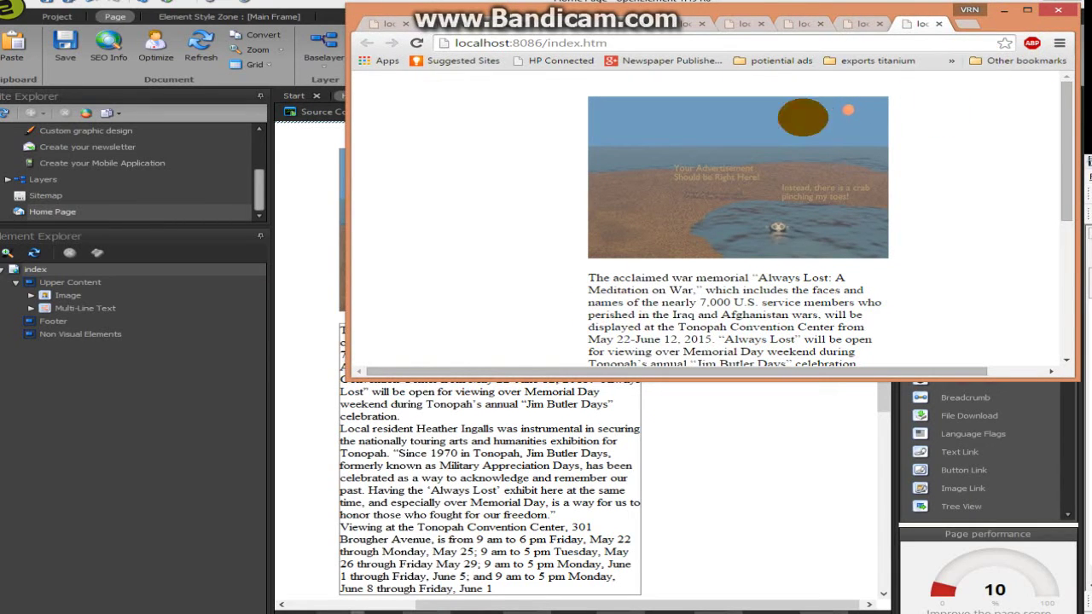
drag(1076, 82, 694, 142)
click(671, 10)
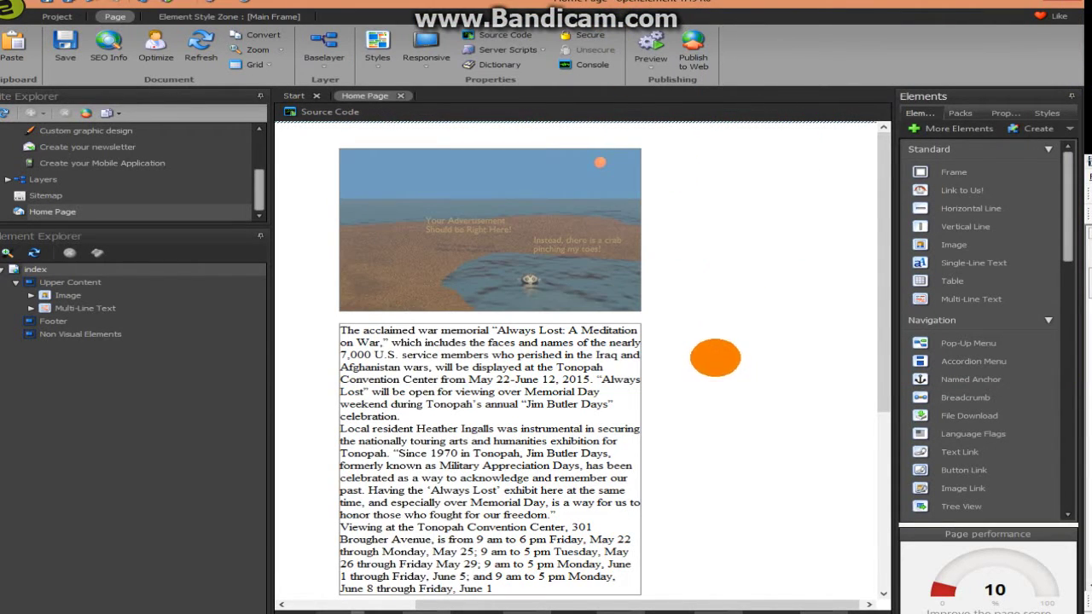
Lower the footer line to lengthen the page and move the image and article further down
scroll(715, 357, down, 5)
drag(513, 394, 497, 531)
scroll(500, 531, up, 5)
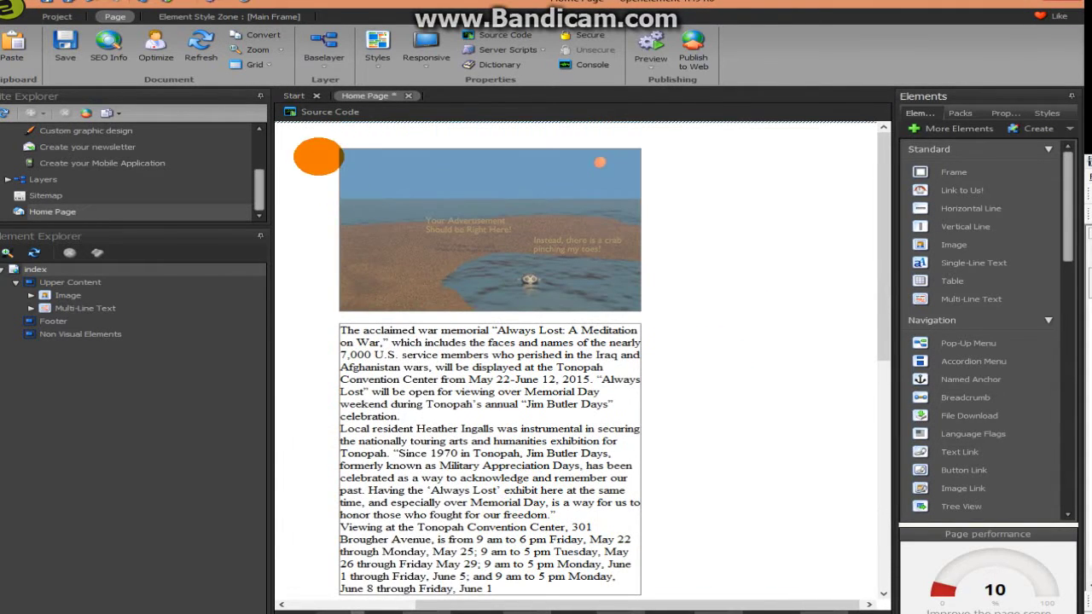
drag(317, 159, 546, 487)
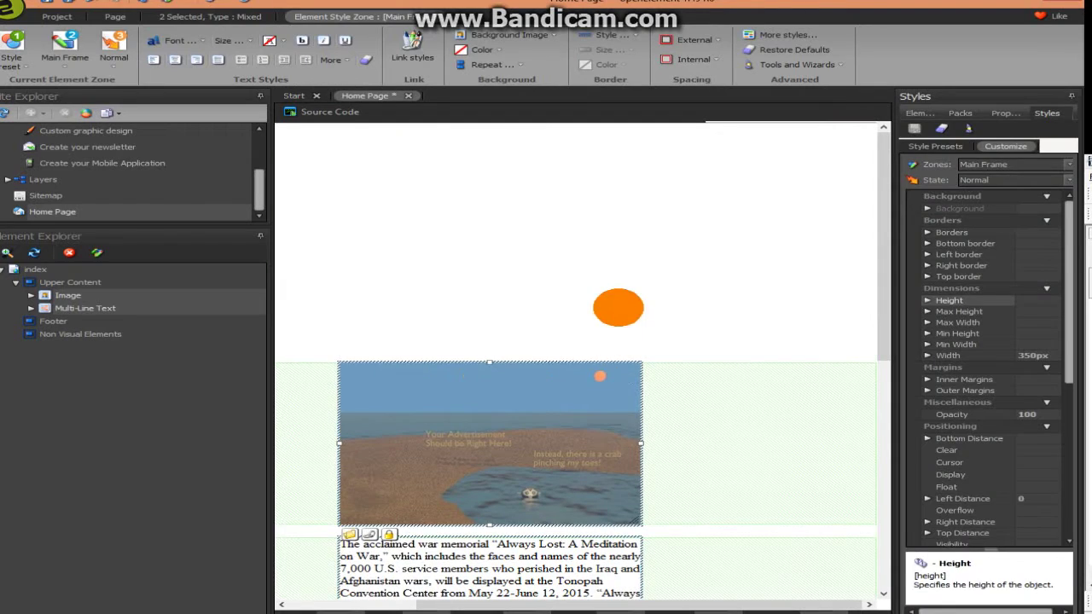
click(624, 292)
Add a Group of Elements container at the top of the page above the beach image
click(1047, 112)
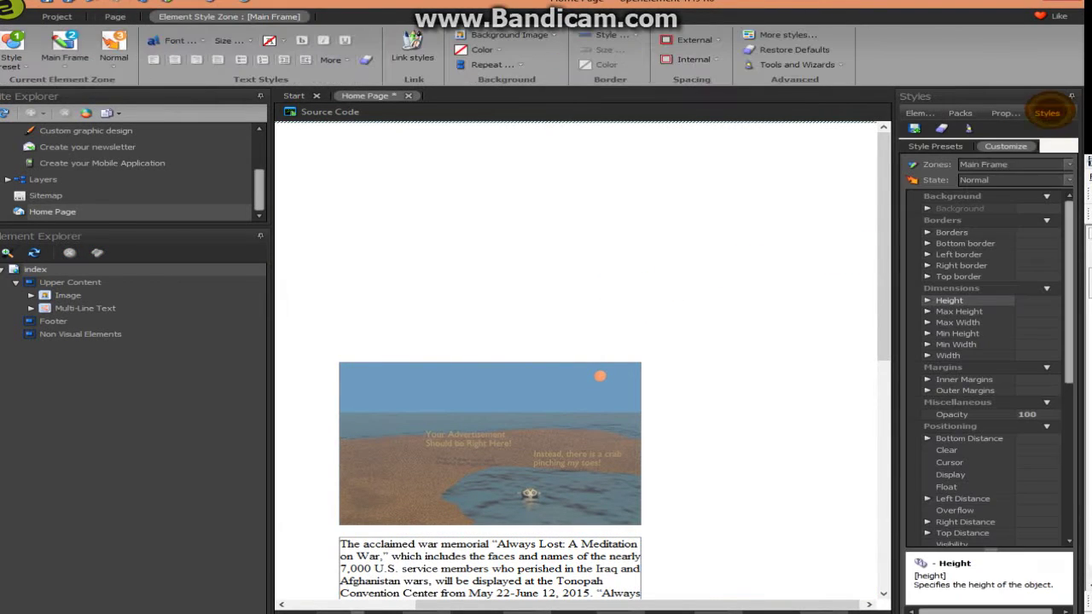
click(915, 113)
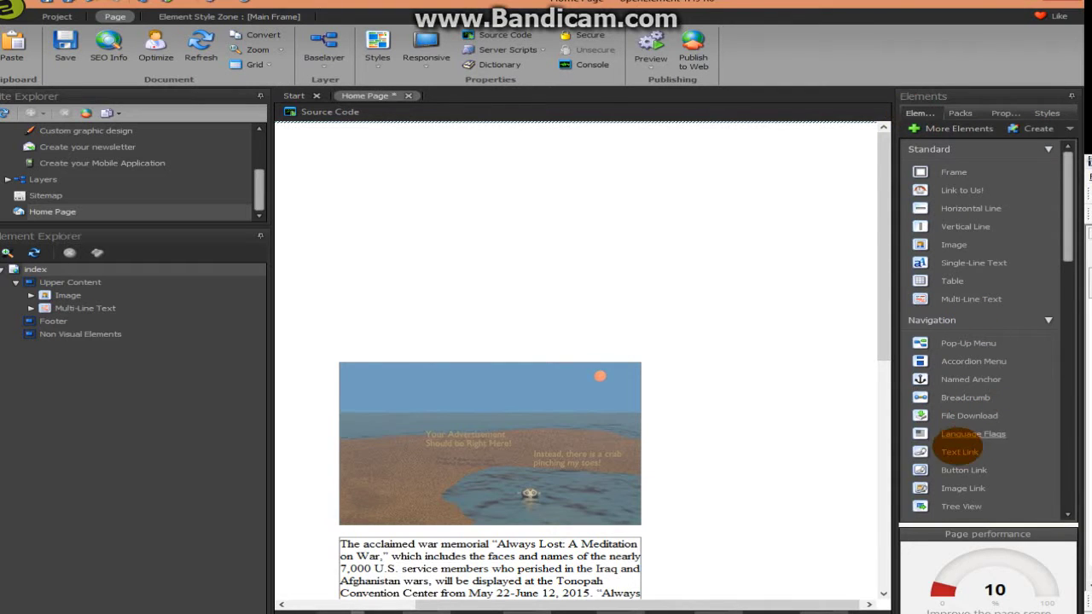
scroll(973, 320, down, 5)
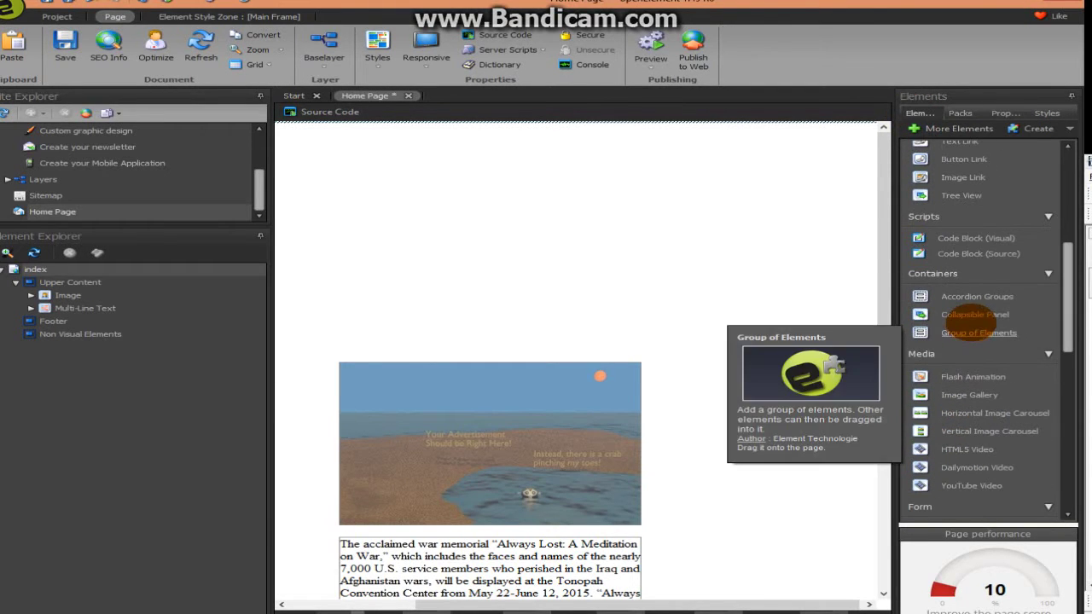
drag(970, 334, 492, 182)
drag(675, 236, 531, 226)
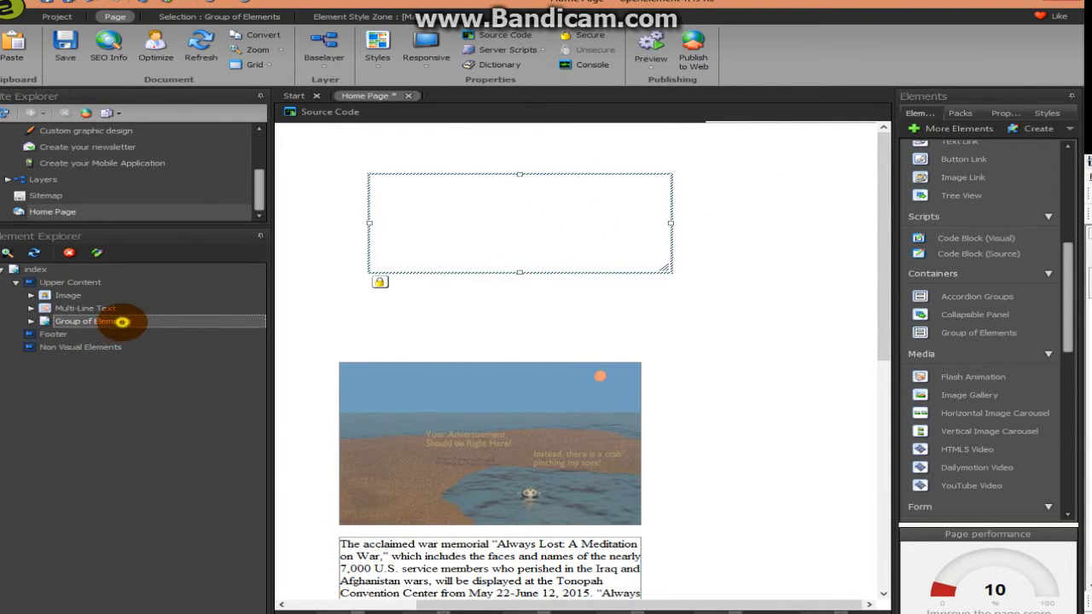
Rename the new container to 'div container' and show its properties
drag(157, 321, 31, 319)
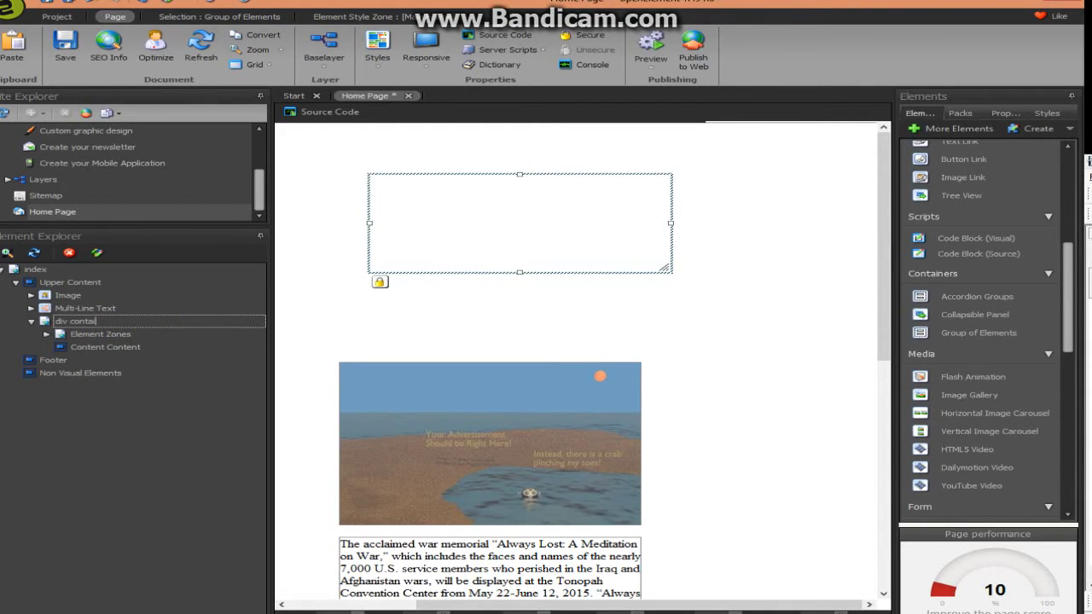
click(551, 302)
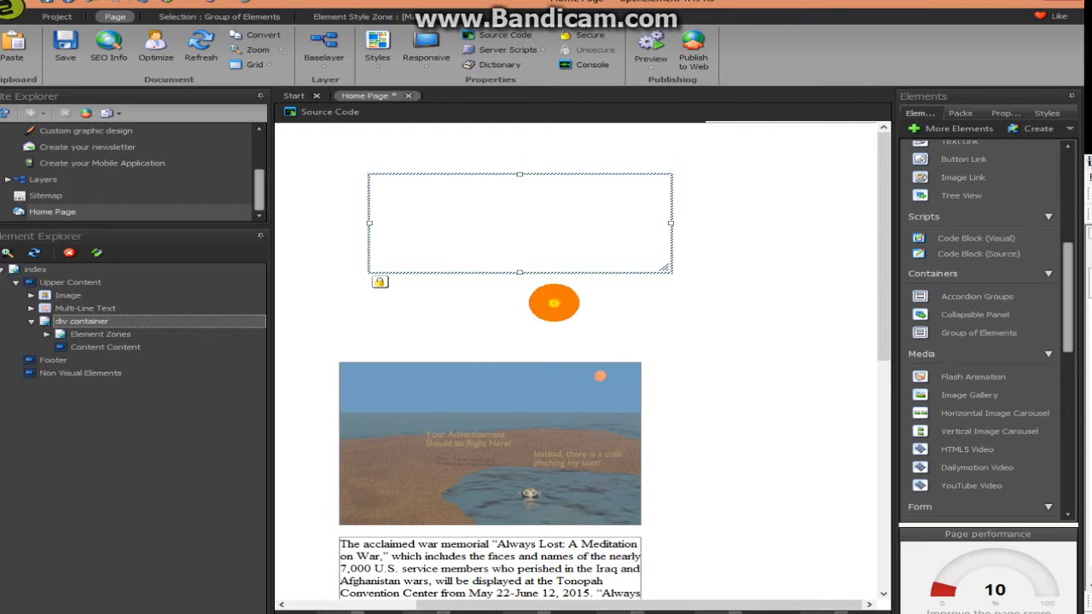
click(621, 227)
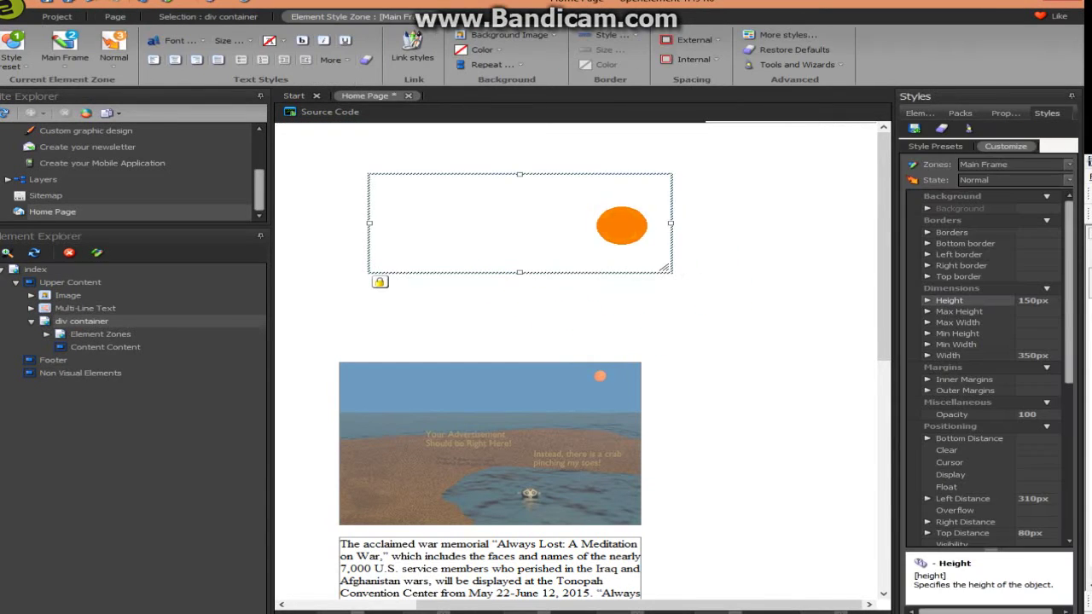
click(1005, 113)
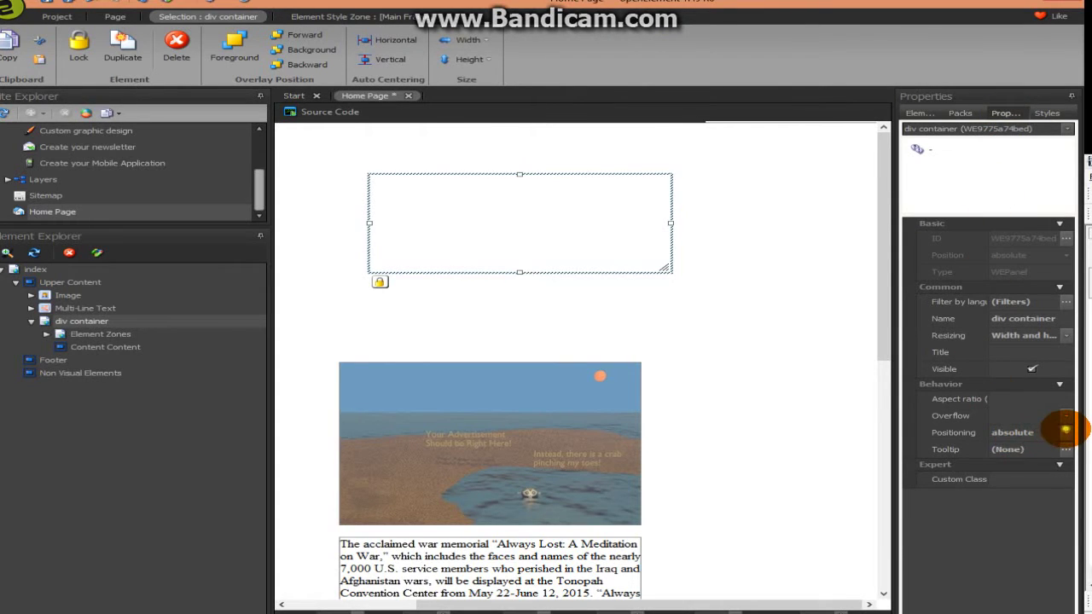
Check the container's positioning options, then bring up the Main Frame's style settings
click(1065, 431)
click(746, 249)
click(1058, 113)
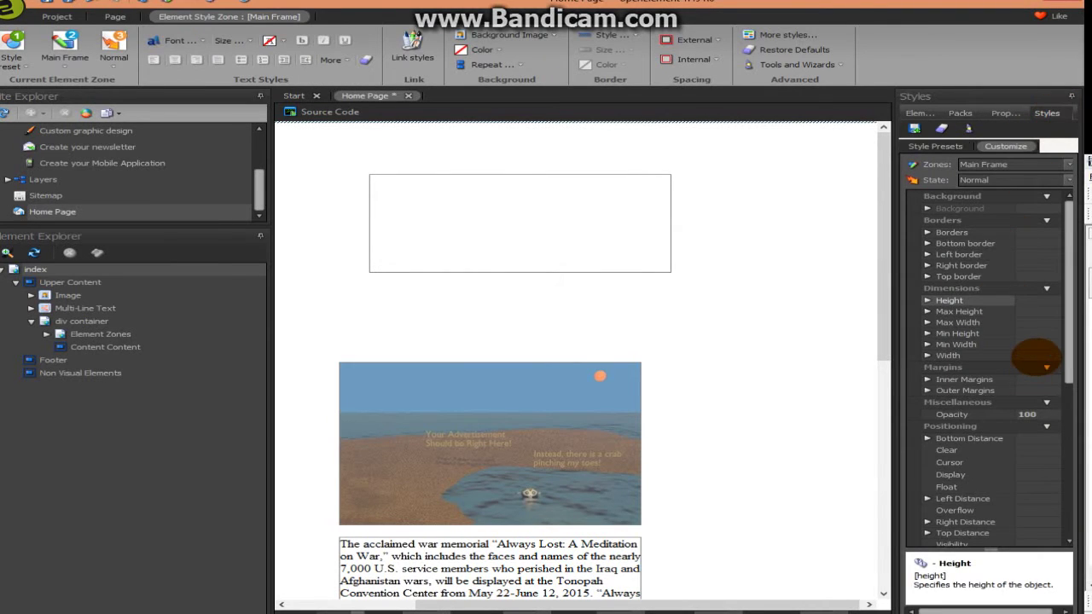
Set the Main Frame width unit to Percentage with a value of 100
click(913, 356)
click(927, 356)
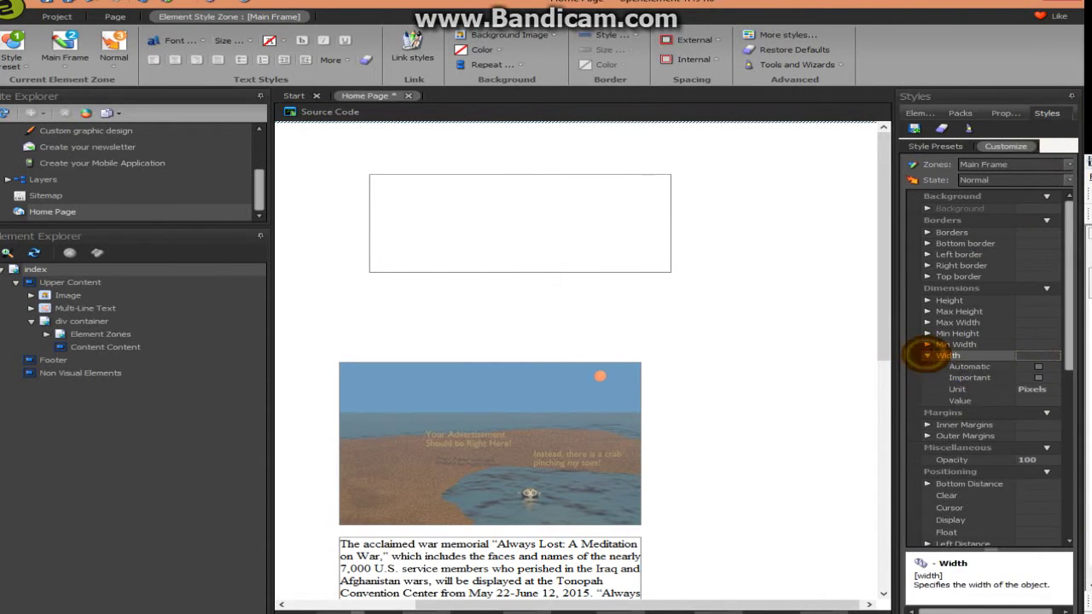
click(1046, 389)
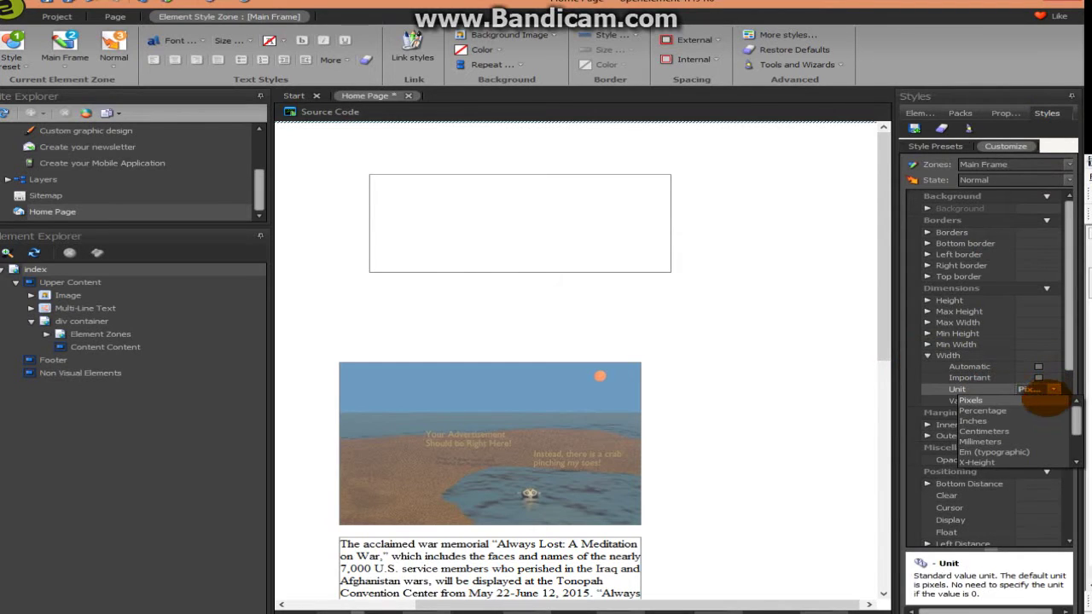
click(1039, 410)
click(1045, 401)
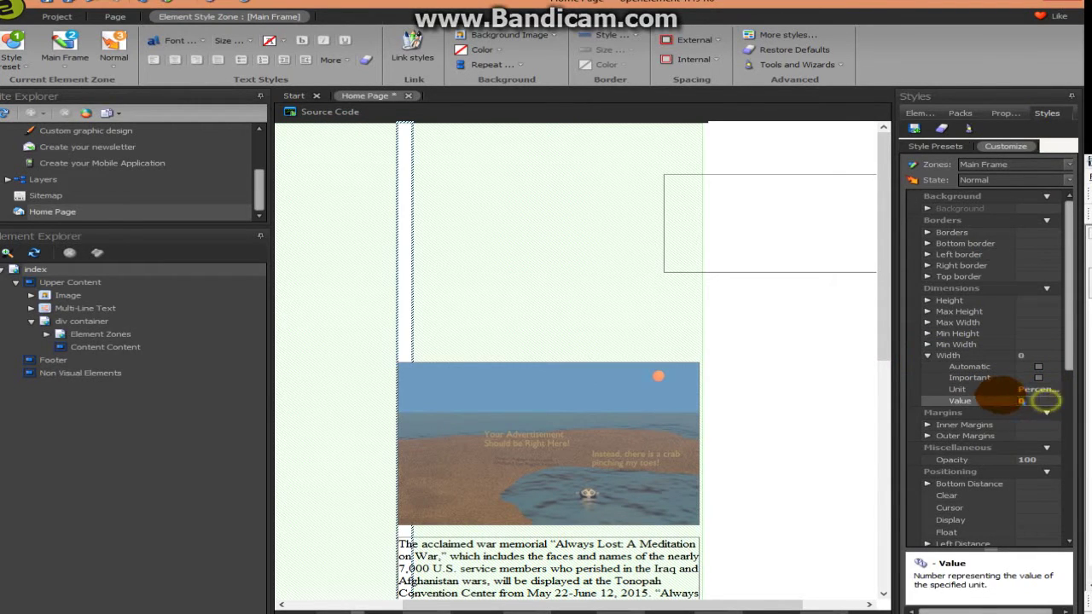
click(1000, 394)
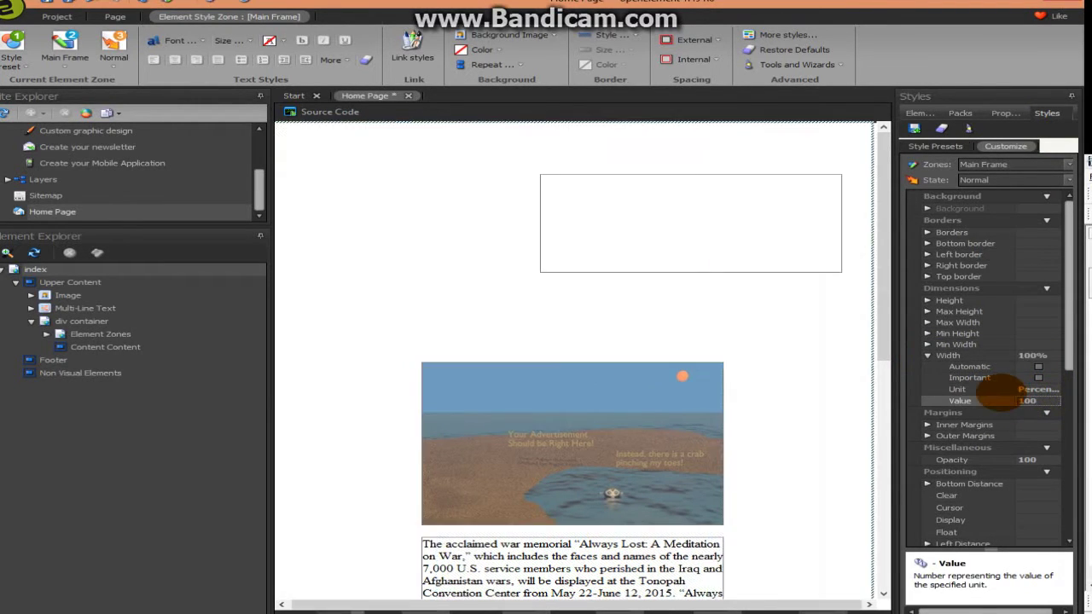
Look over the Main Frame's Height options in the Styles panel
scroll(1028, 397, down, 3)
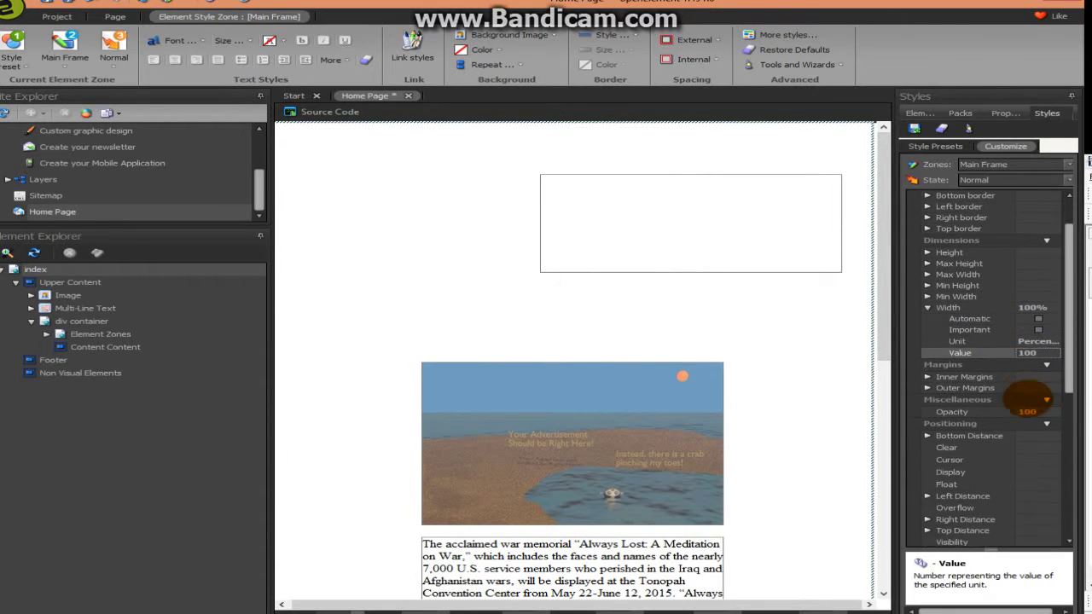
scroll(1027, 402, down, 3)
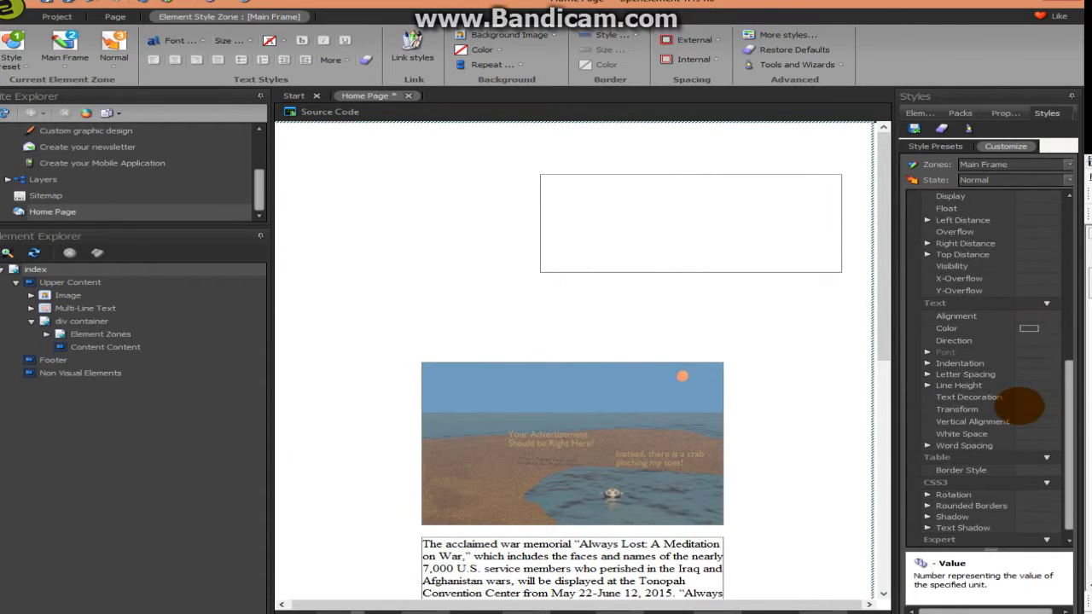
scroll(1017, 401, up, 6)
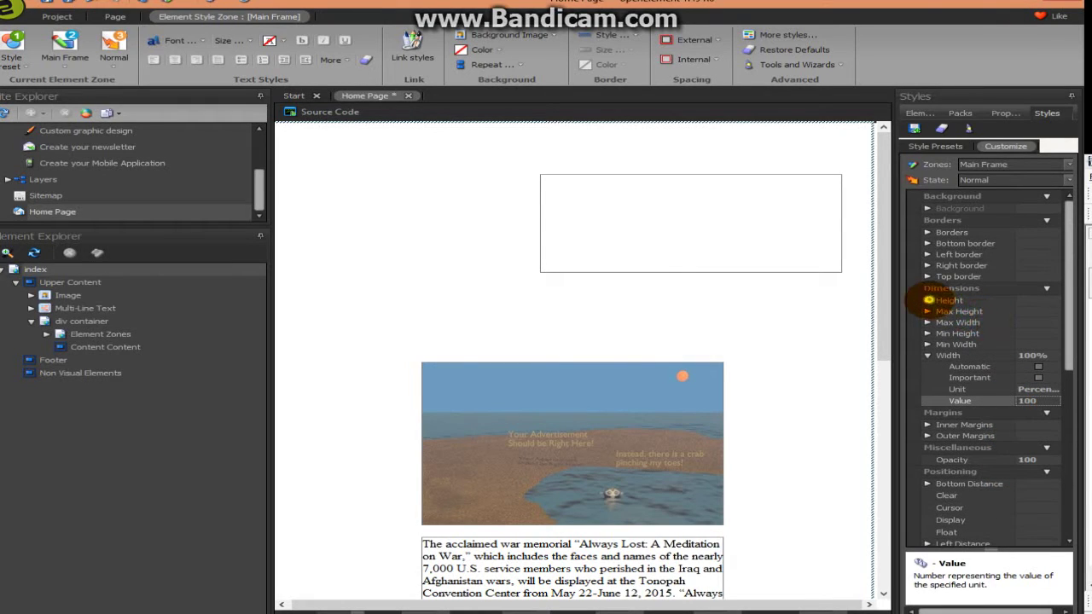
click(928, 301)
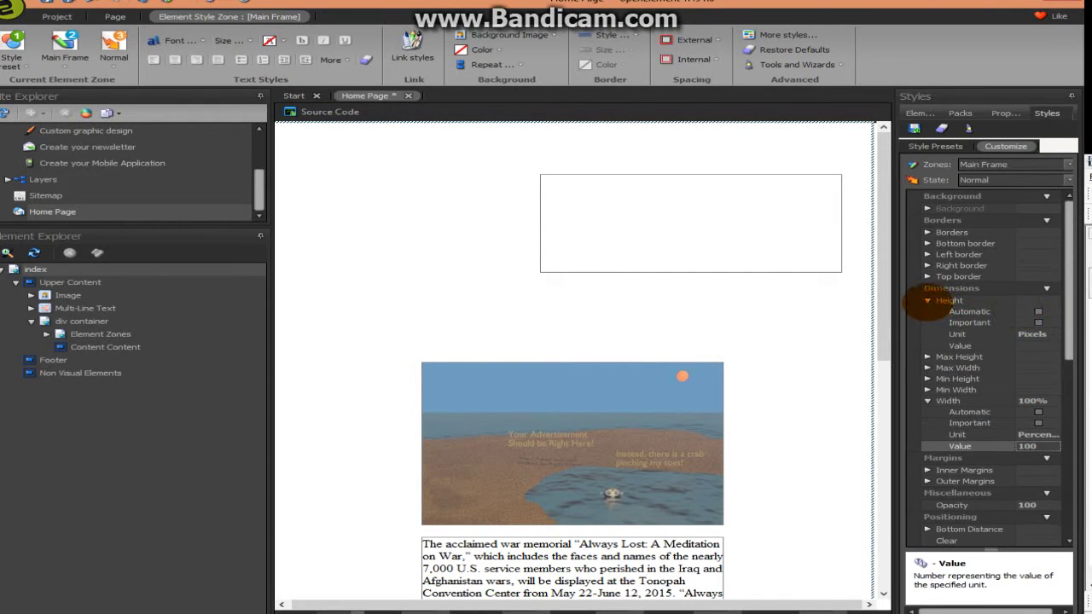
click(928, 300)
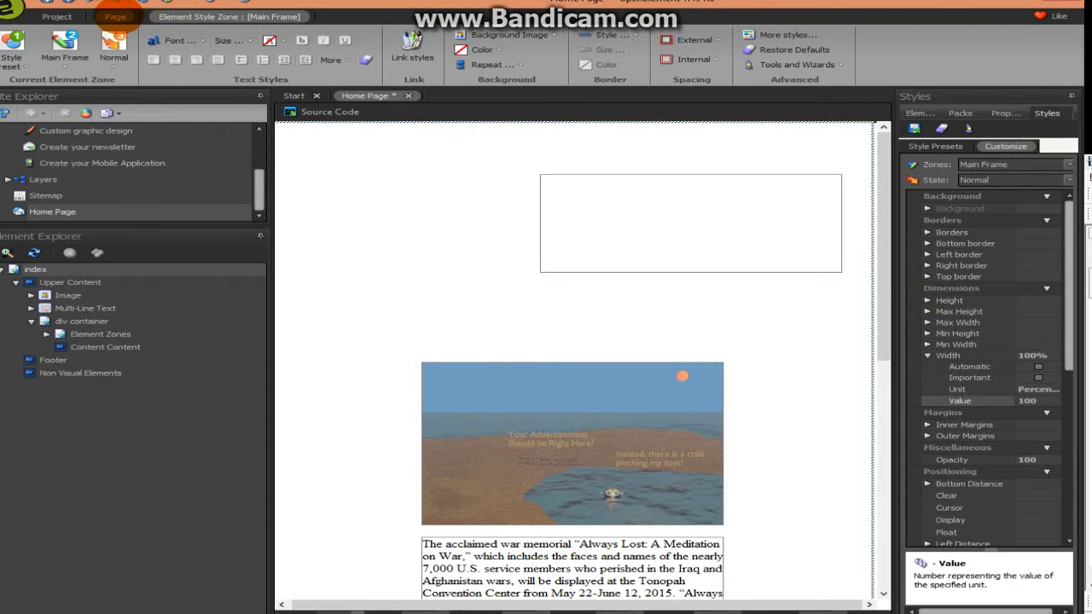
Set the page's published width to 100% (Full Window) under Responsive size in browser
click(114, 16)
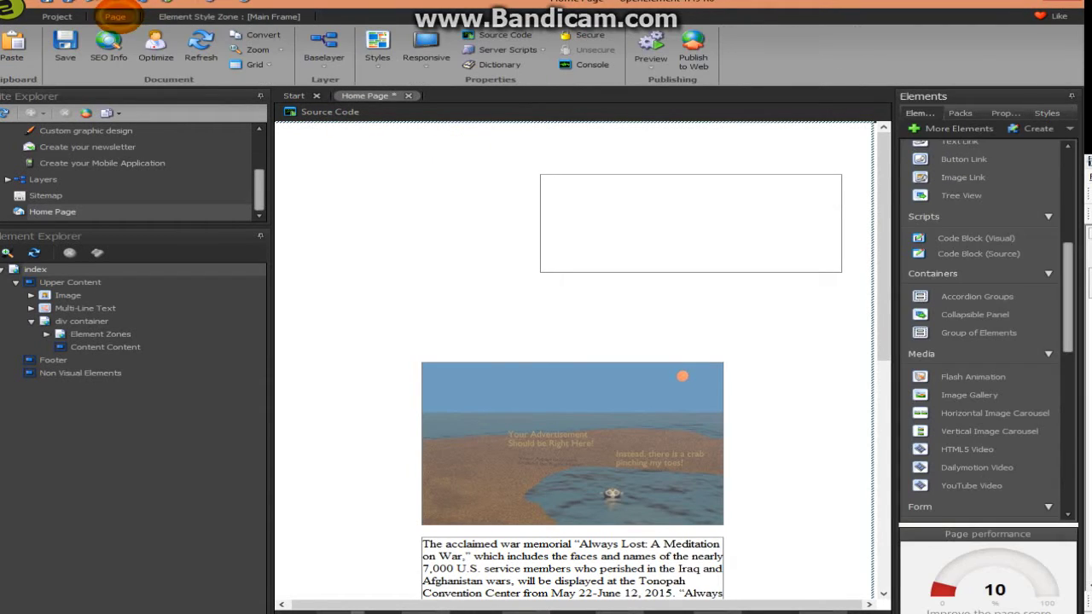
click(426, 47)
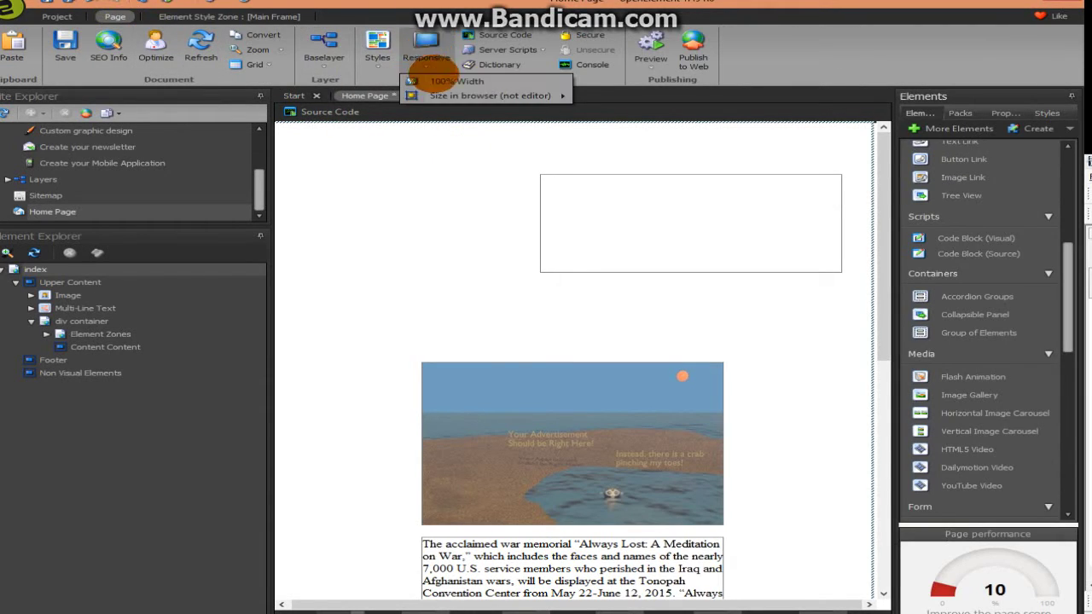
mouse_move(563, 95)
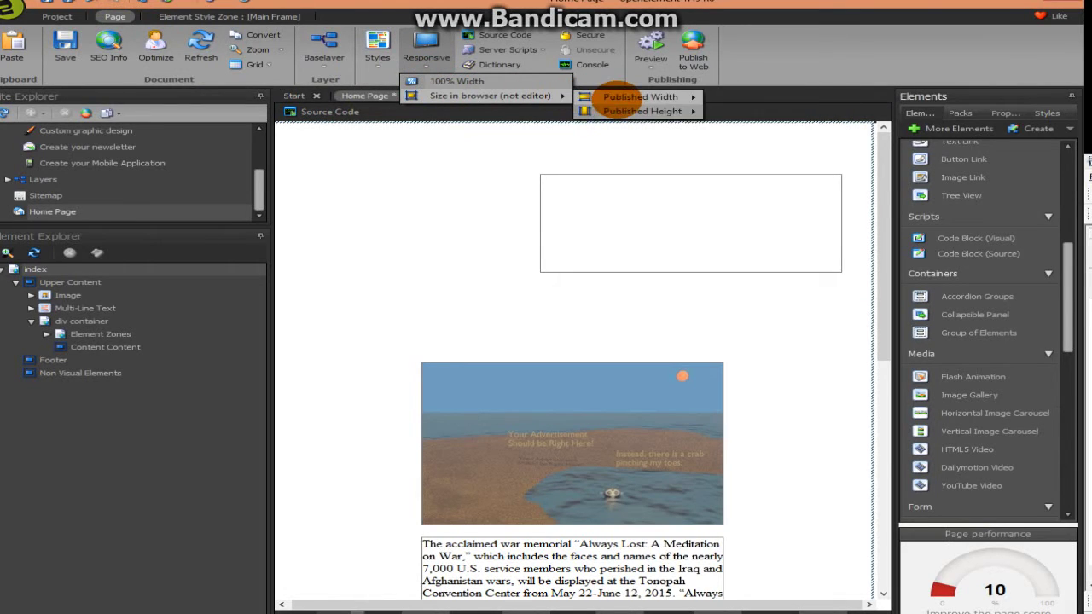
mouse_move(629, 97)
click(757, 111)
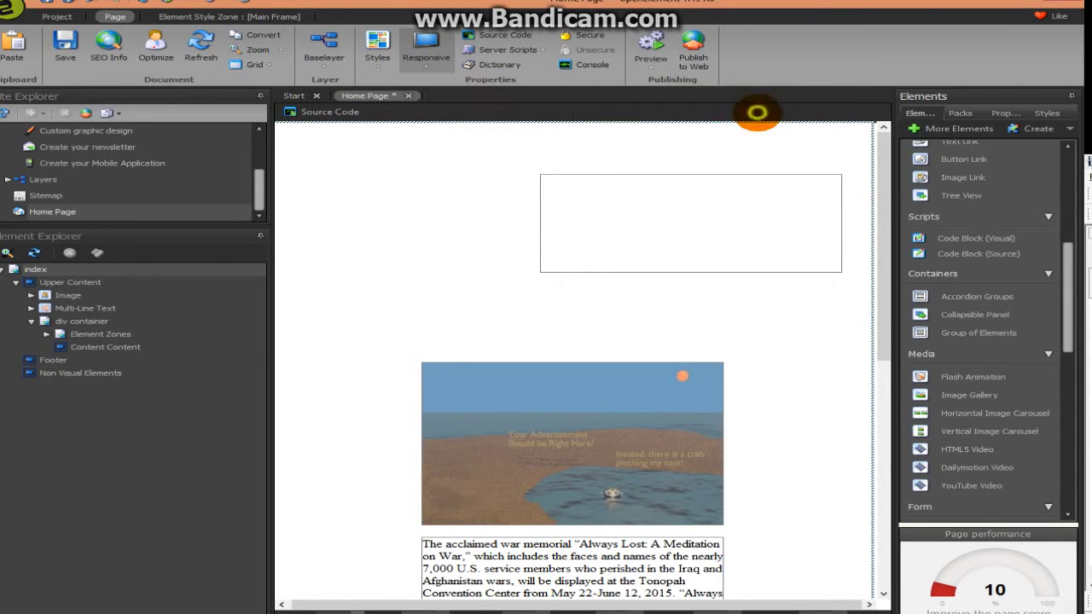
Set the page's published height to Same as Editor
click(424, 46)
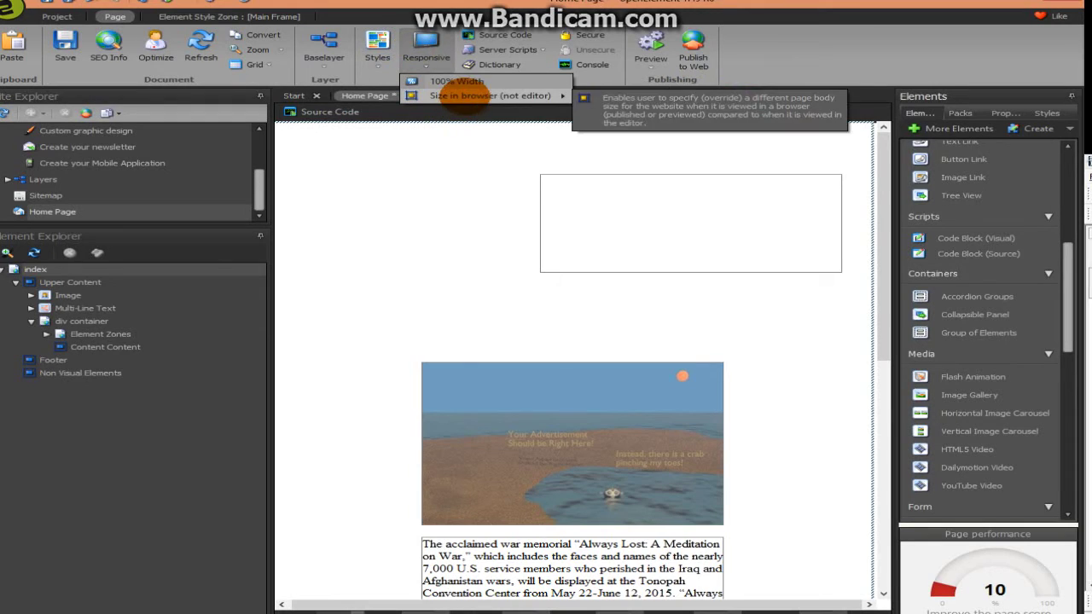
mouse_move(512, 95)
mouse_move(632, 111)
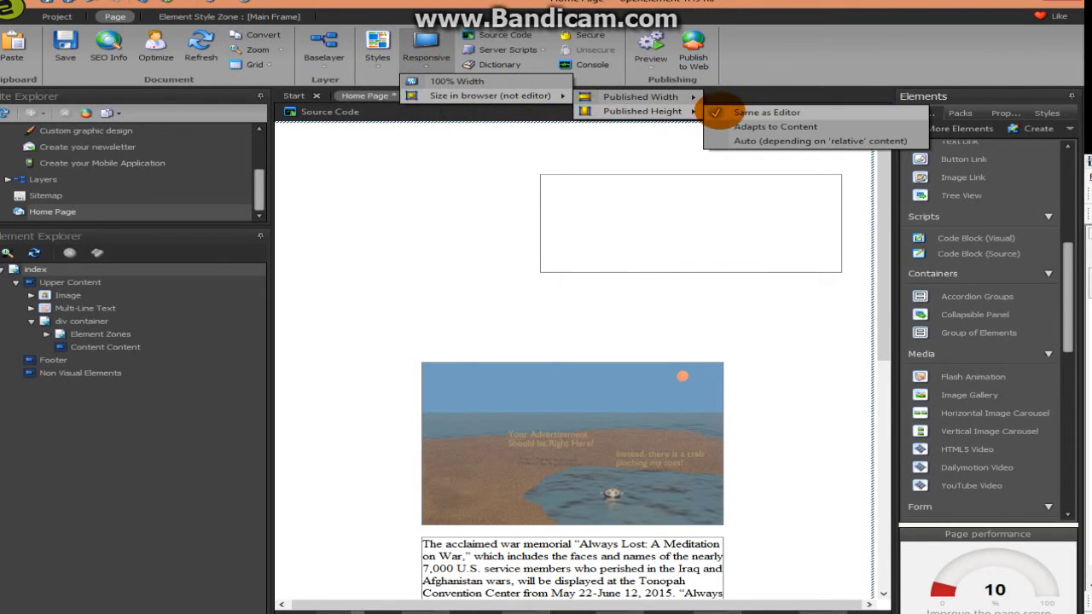
click(735, 116)
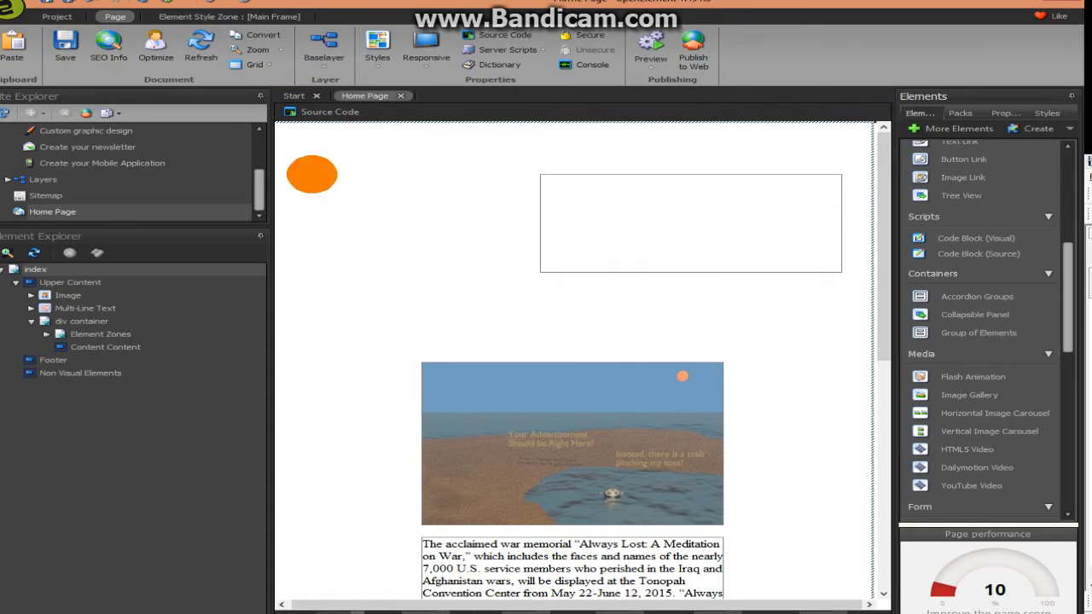
Move the div container to the left edge and set its width to 100 percent
drag(616, 232, 439, 222)
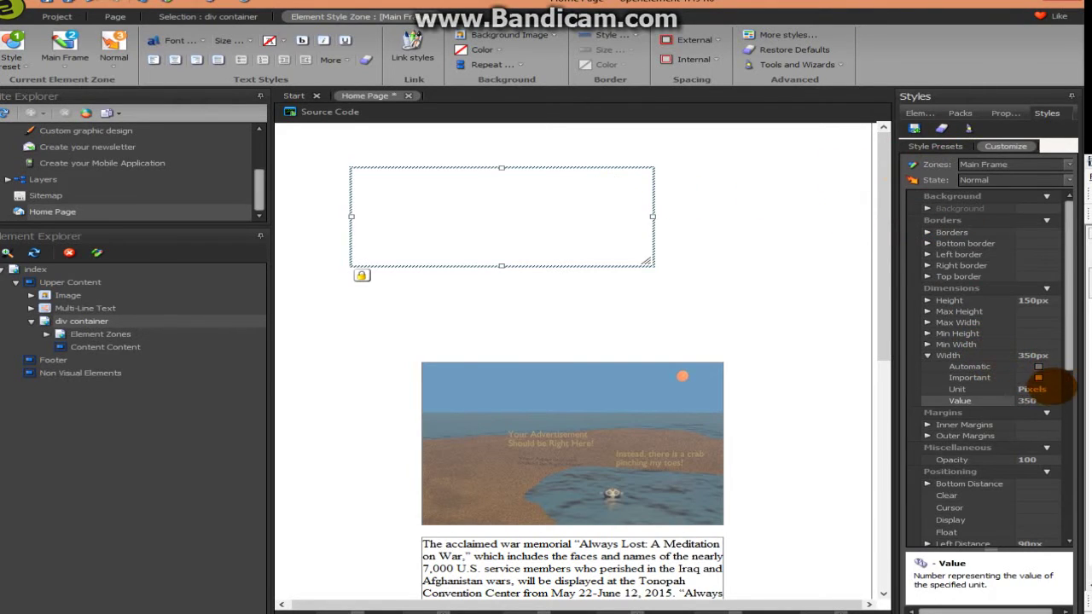
click(1047, 389)
click(1036, 401)
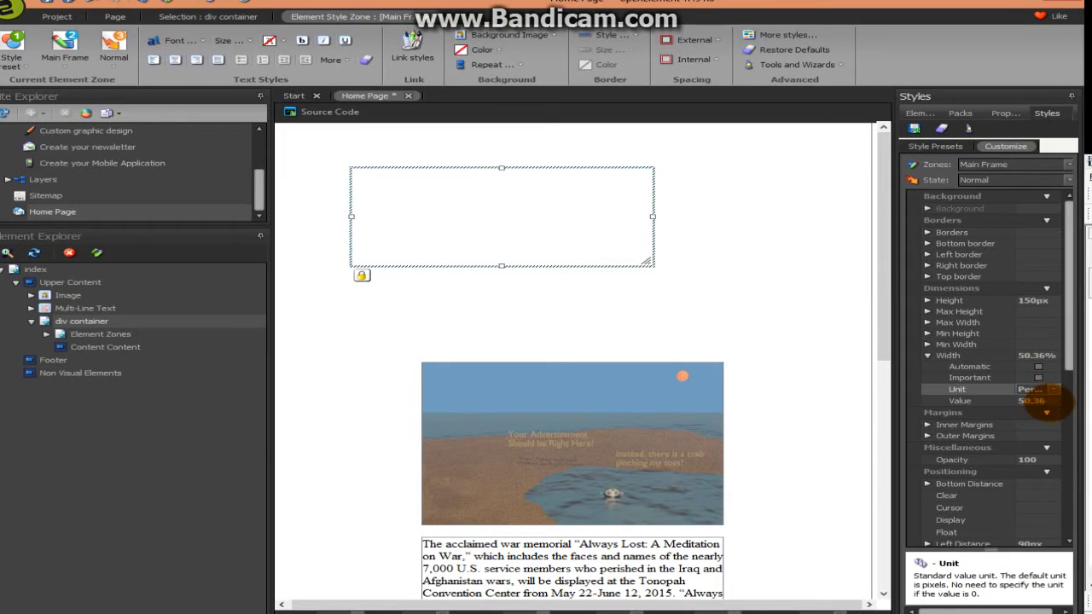
click(1050, 400)
drag(1052, 398, 981, 391)
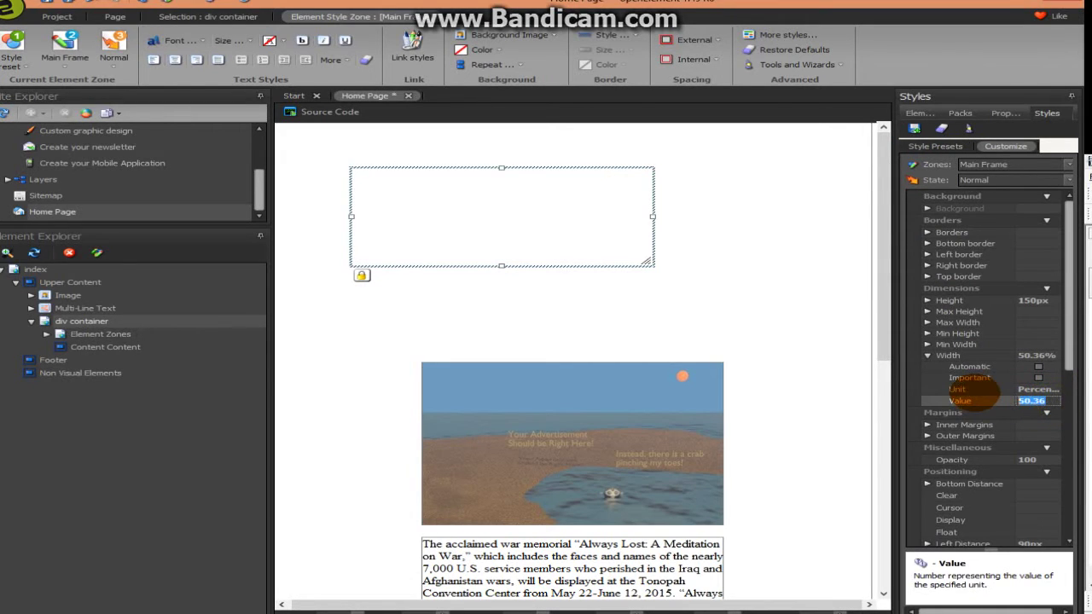
text(100)
click(756, 219)
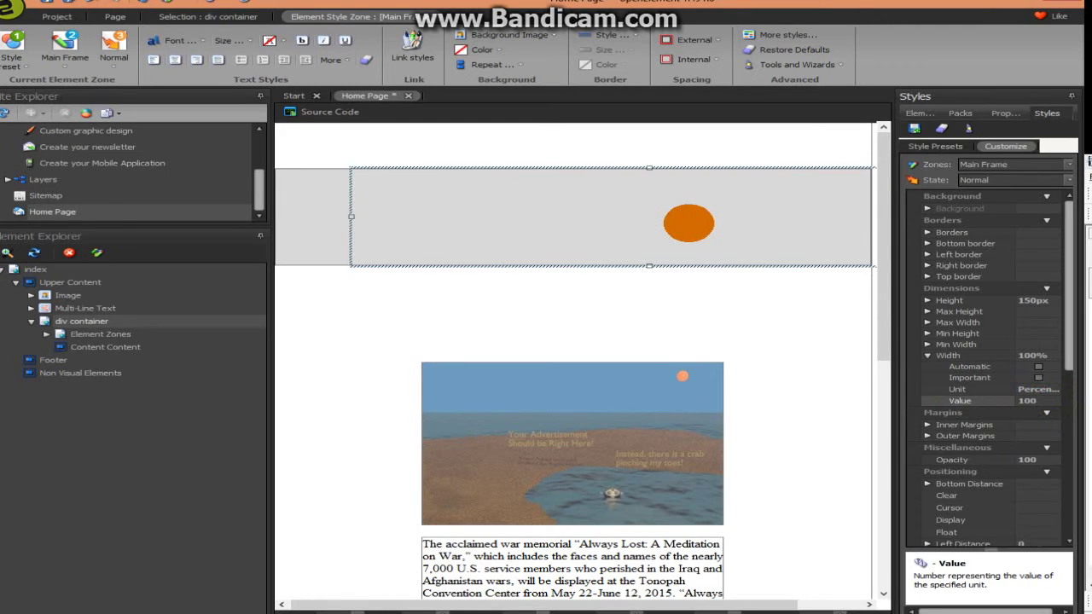
Drag the beach image into the div container's Content Content zone
click(35, 269)
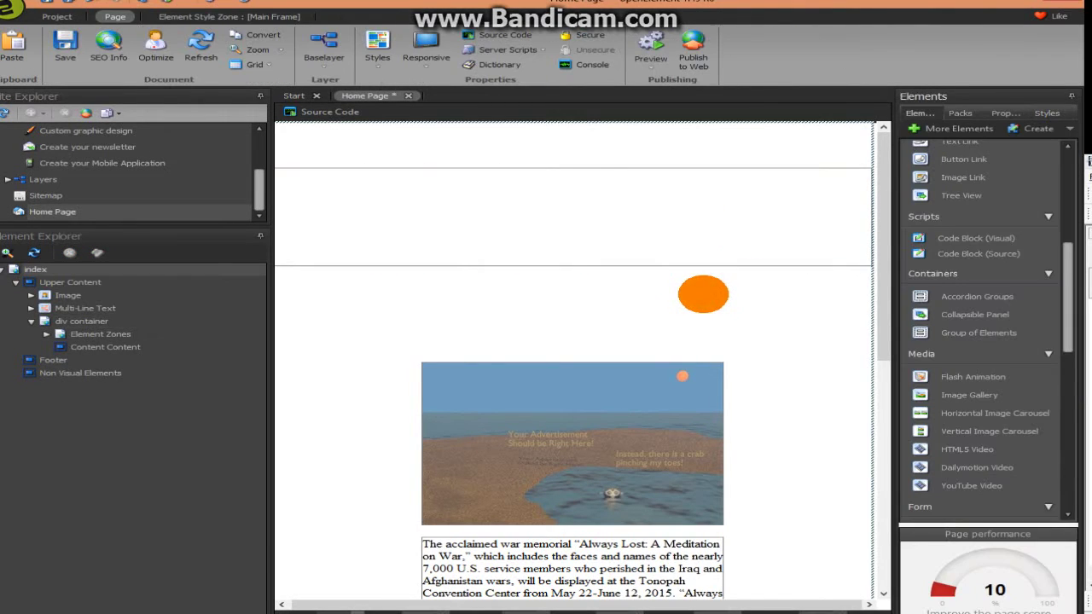
click(682, 375)
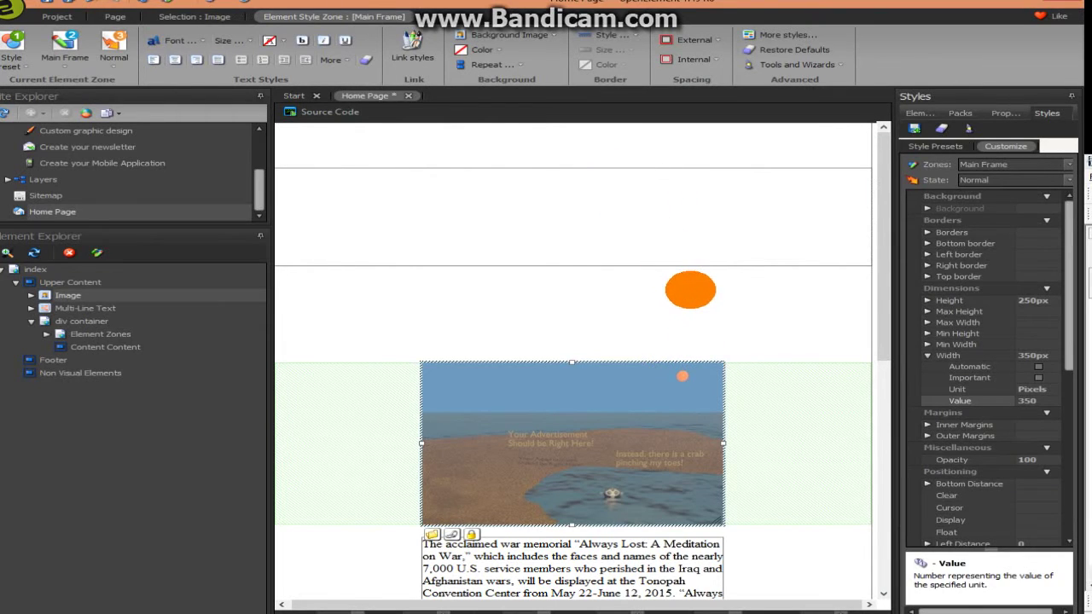
scroll(690, 291, down, 3)
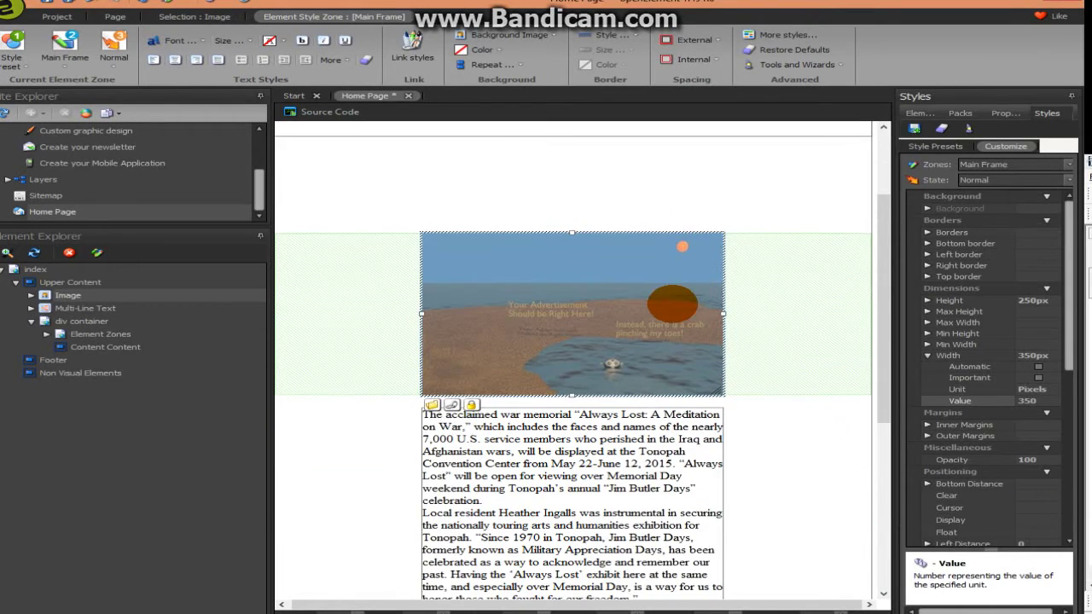
scroll(672, 303, up, 3)
scroll(607, 213, down, 3)
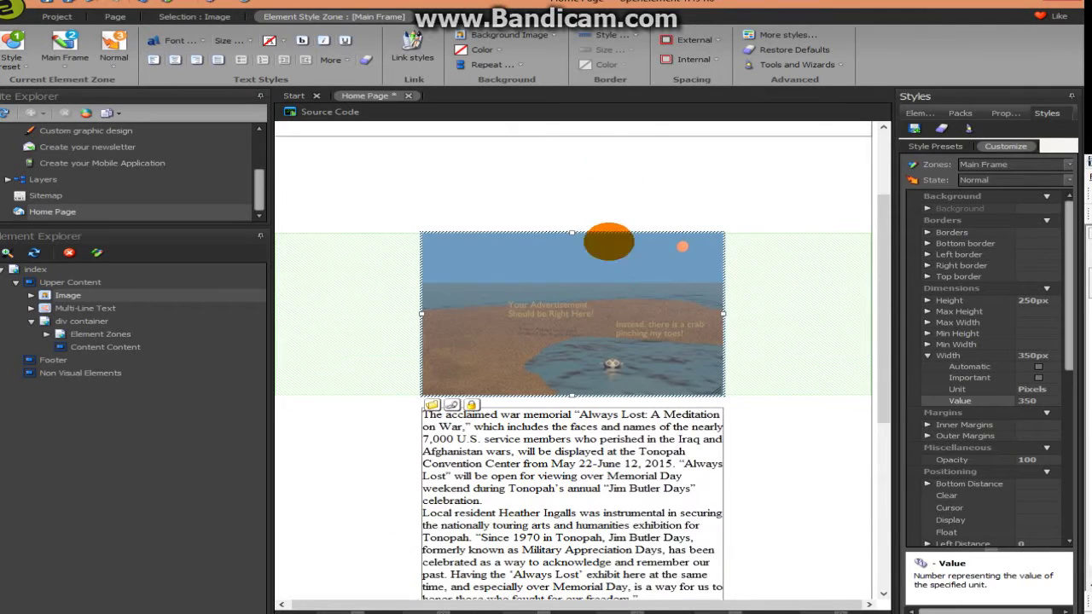
scroll(608, 243, down, 2)
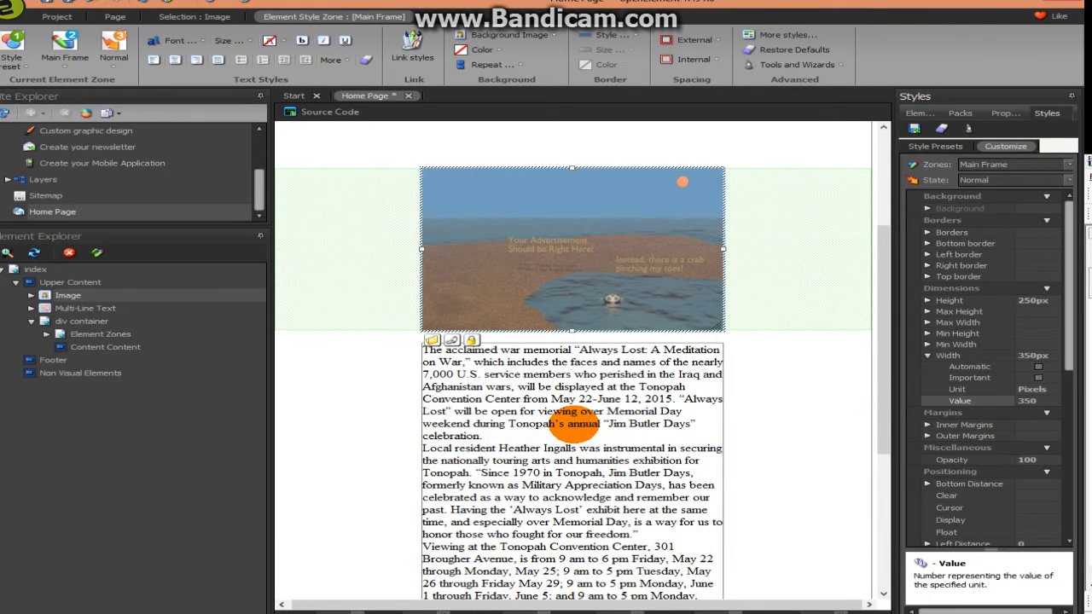
scroll(574, 424, up, 3)
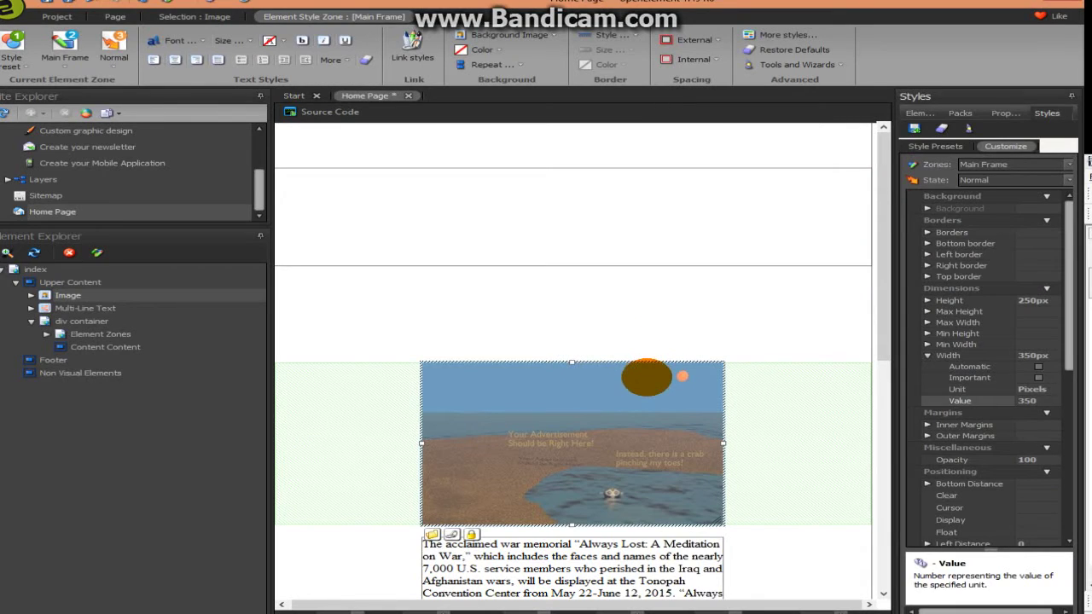
drag(646, 378, 662, 199)
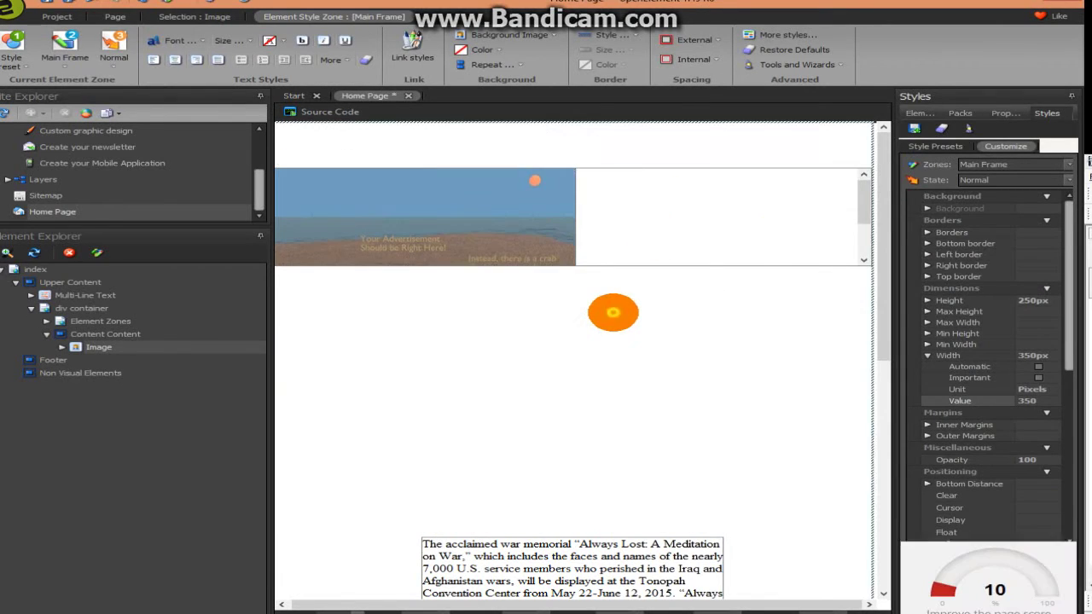
Drag the article text into the div container's Content Content zone, then select the container
click(613, 312)
scroll(613, 312, down, 2)
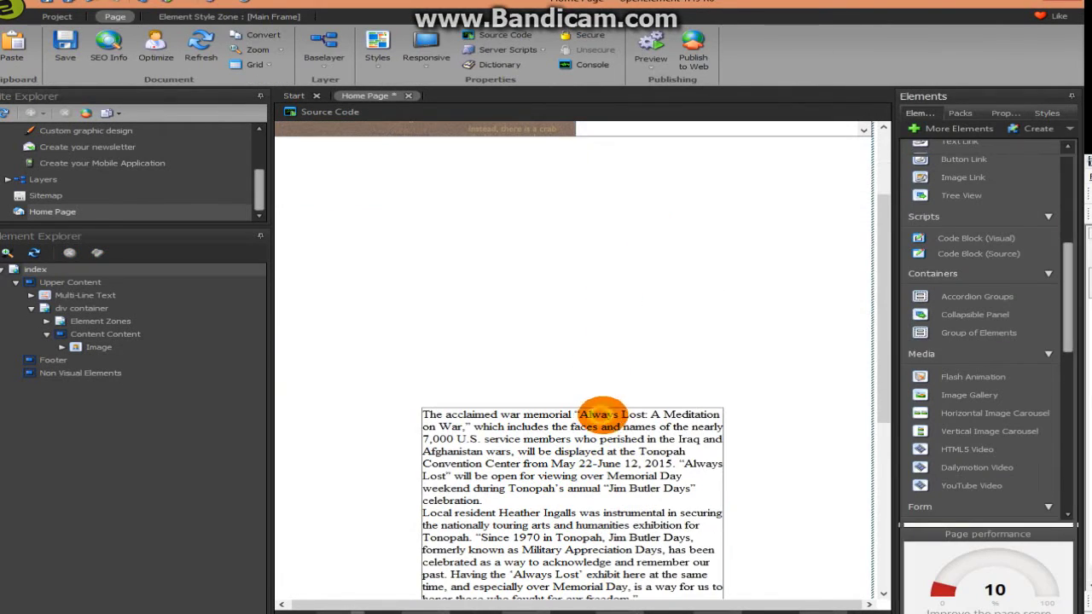
drag(601, 412, 662, 227)
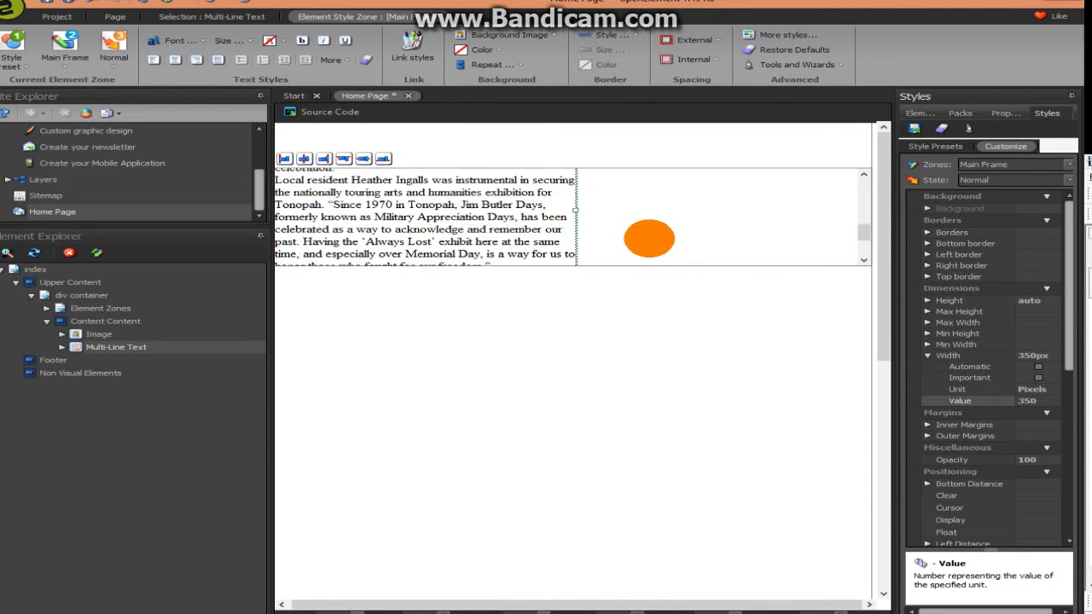
click(648, 231)
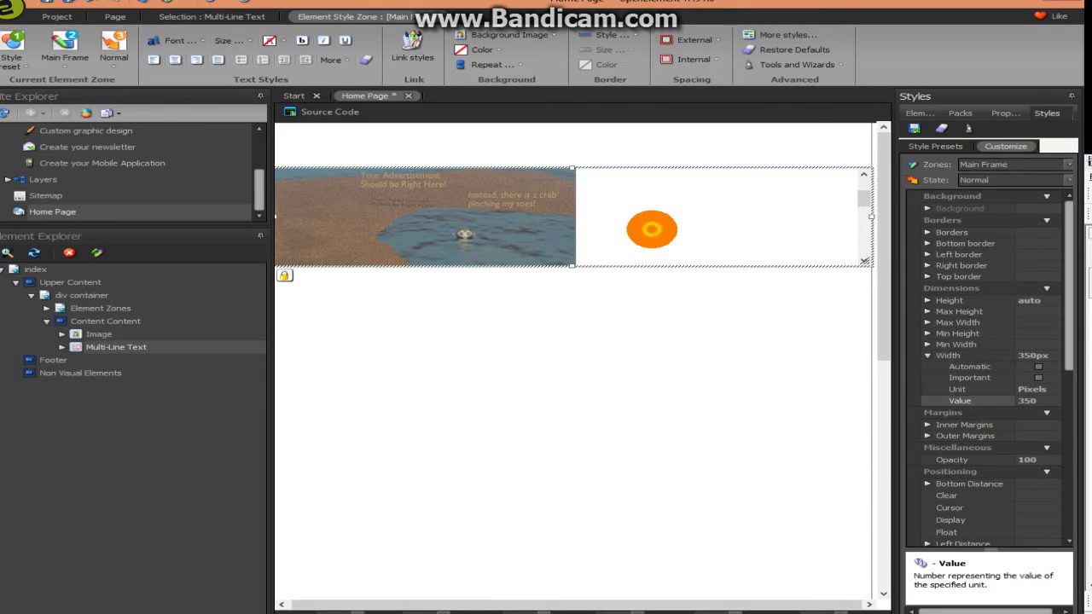
Save the home page, preview it in Chrome, widen the window, then close it
click(115, 16)
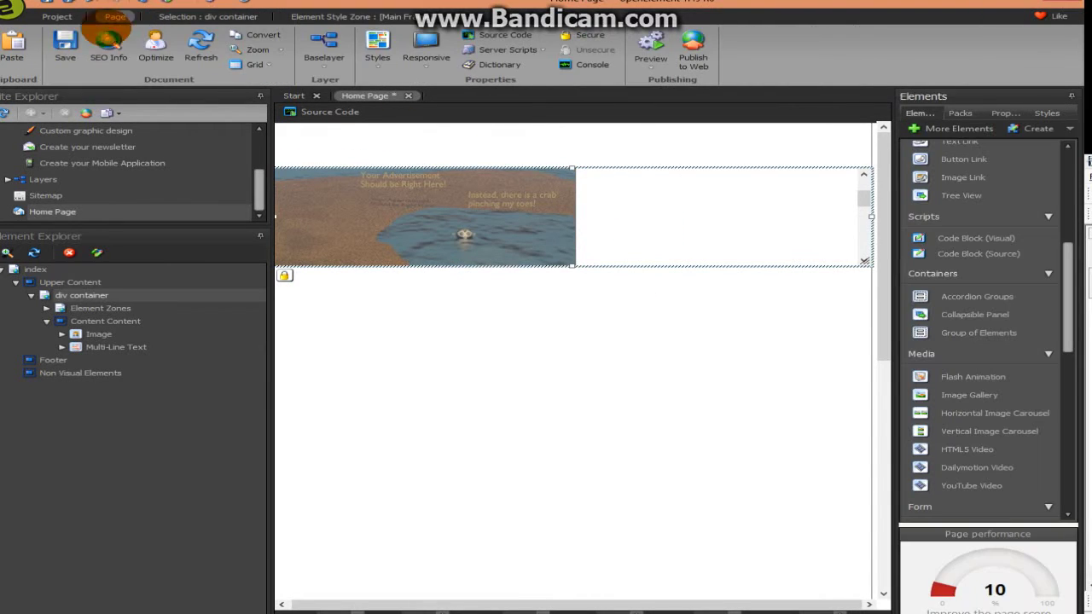
click(67, 42)
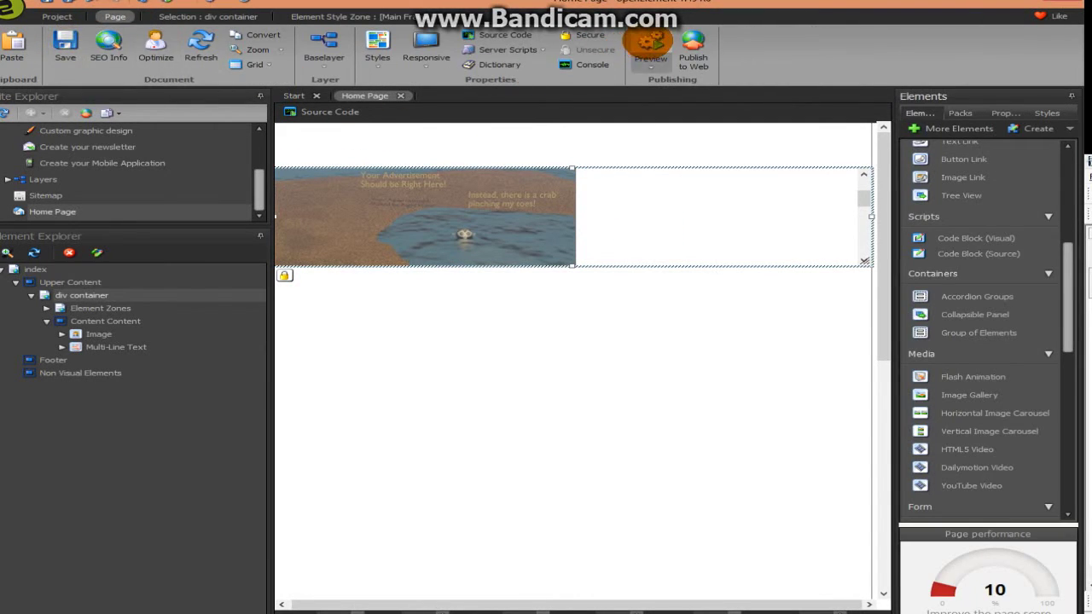
click(650, 44)
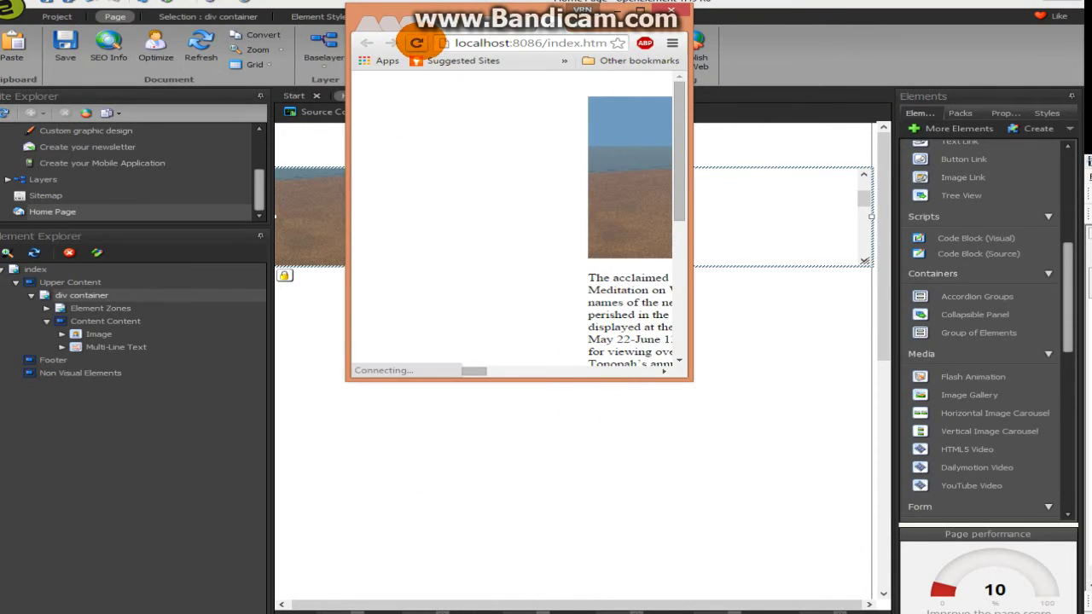
drag(690, 234, 633, 213)
click(612, 10)
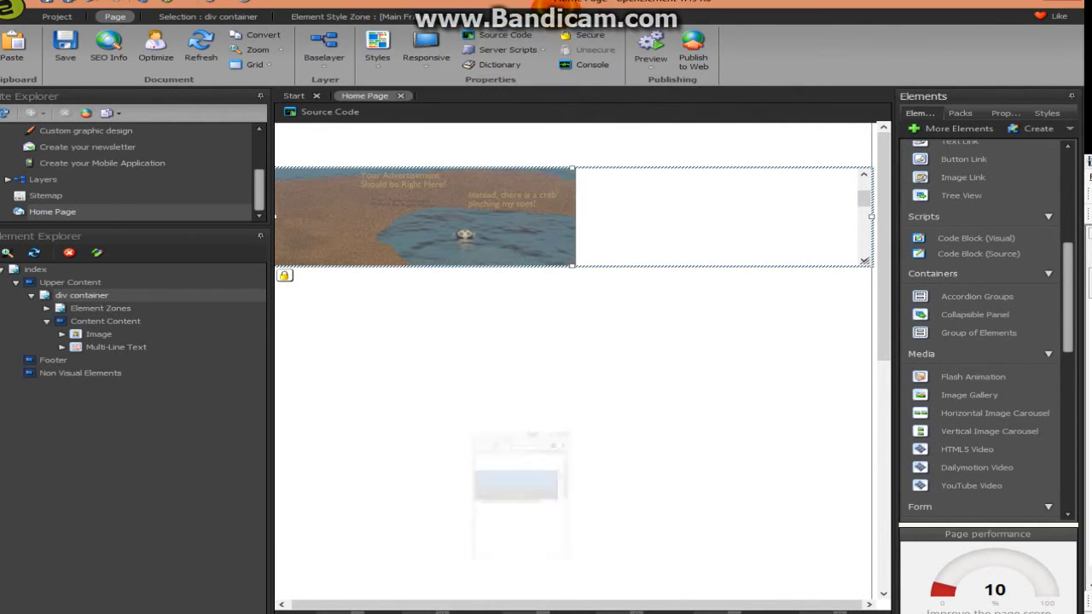
Set the div container's height to Automatic
click(707, 227)
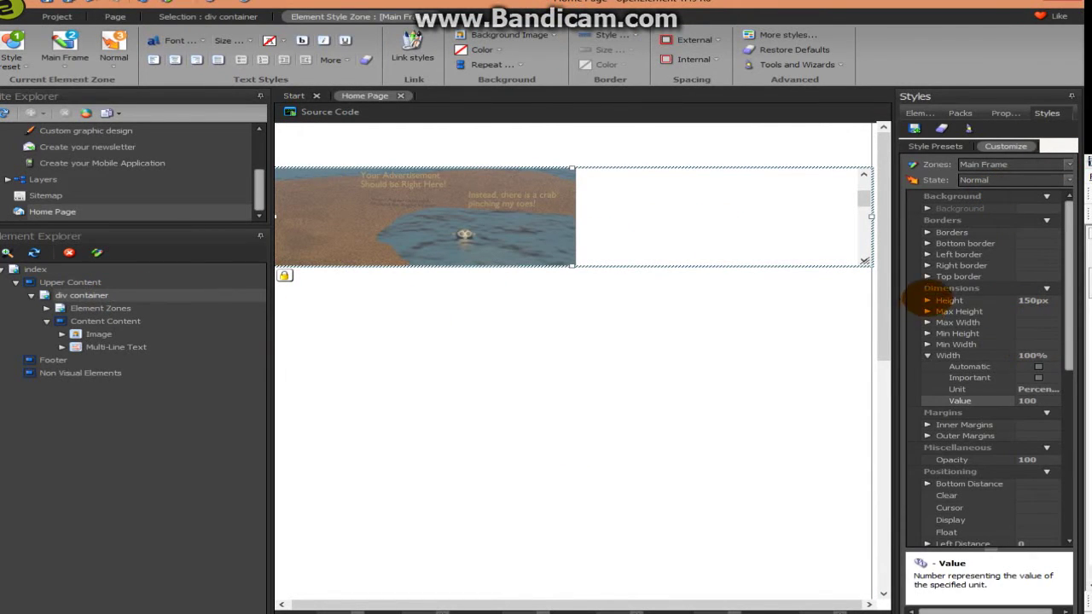
click(926, 301)
click(1039, 311)
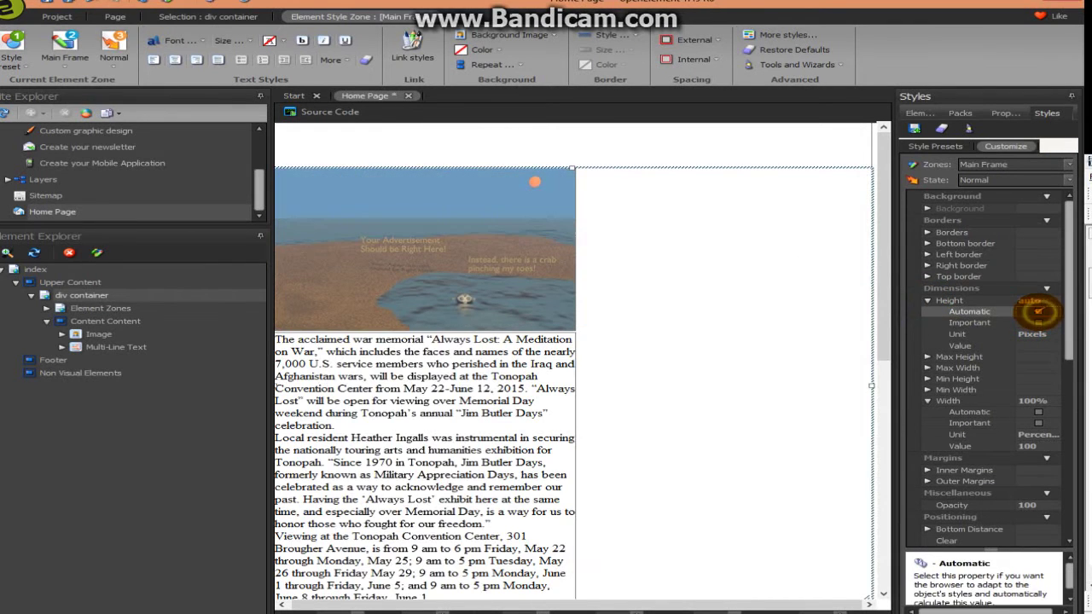
Reload the browser preview, resize the window to test, then select the beach image
click(115, 17)
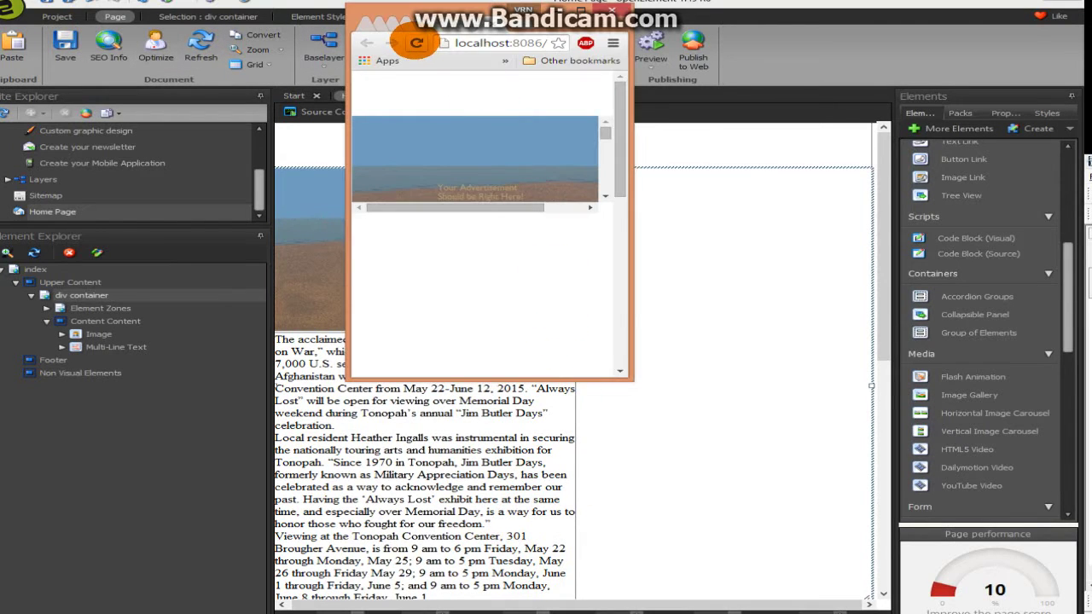
click(416, 43)
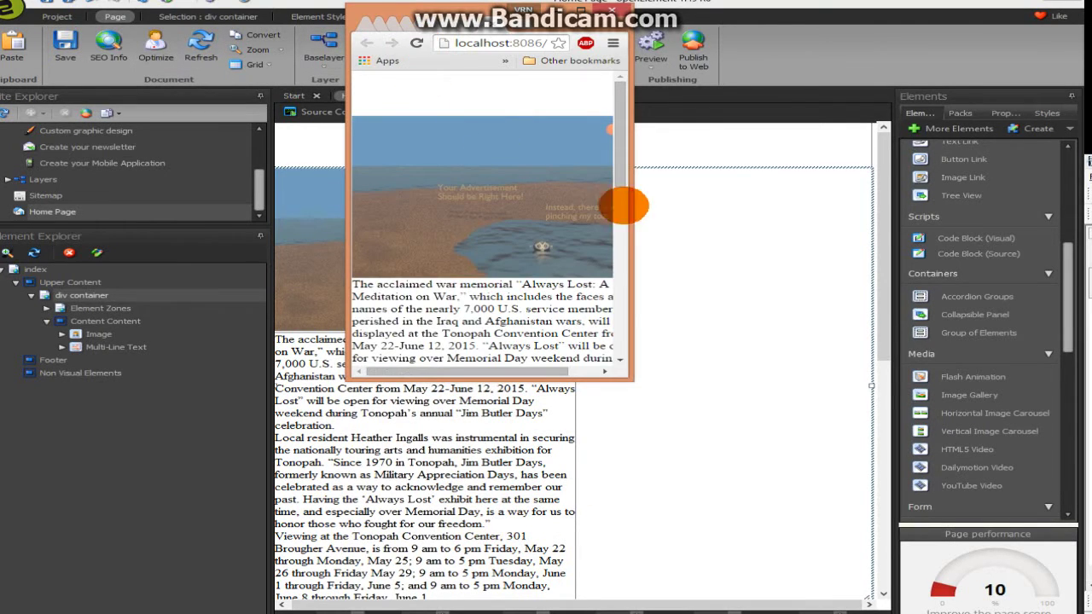
mouse_move(633, 212)
mouse_down()
mouse_move(804, 210)
mouse_move(506, 207)
mouse_move(841, 195)
mouse_move(566, 200)
mouse_move(702, 207)
mouse_move(795, 201)
mouse_move(502, 197)
mouse_move(841, 187)
mouse_move(590, 213)
mouse_move(810, 199)
mouse_move(615, 205)
mouse_up()
click(640, 410)
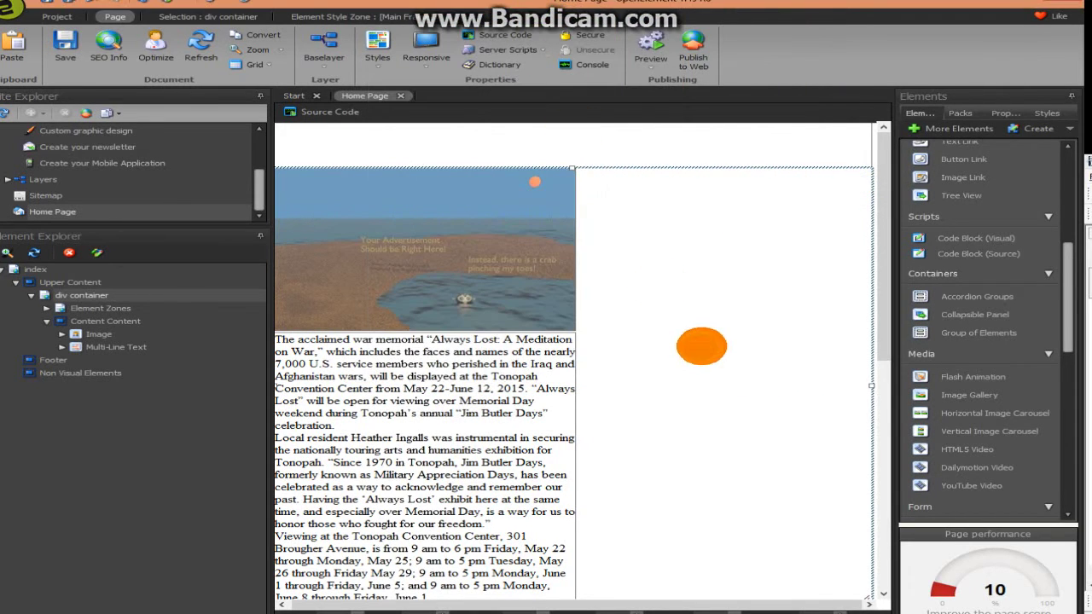
scroll(701, 345, down, 3)
scroll(701, 345, up, 3)
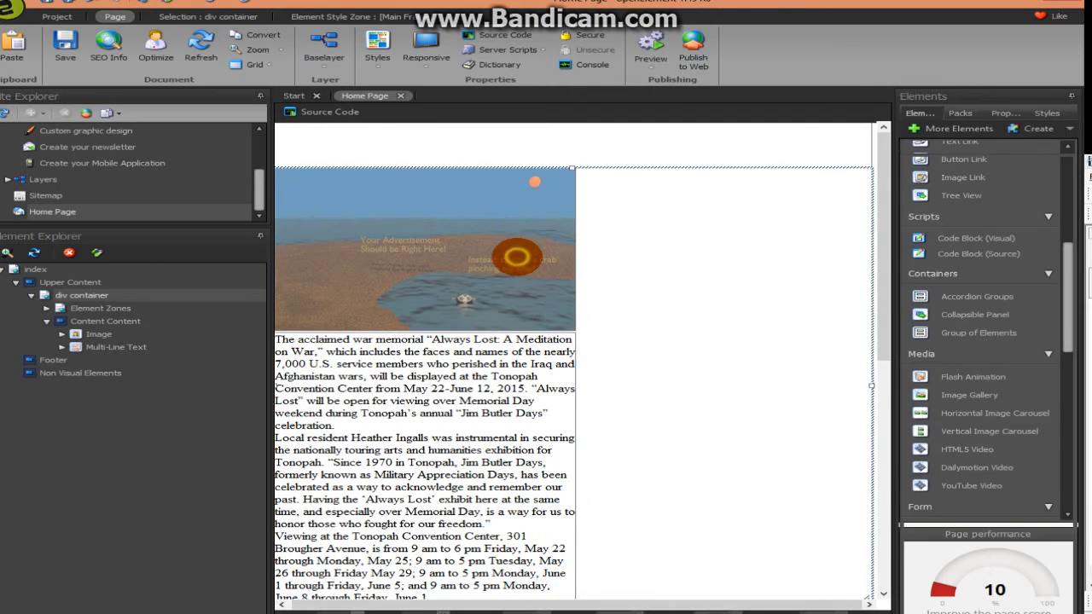
click(517, 257)
Switch the beach image's width unit to percent, making it 51.62% wide
click(517, 257)
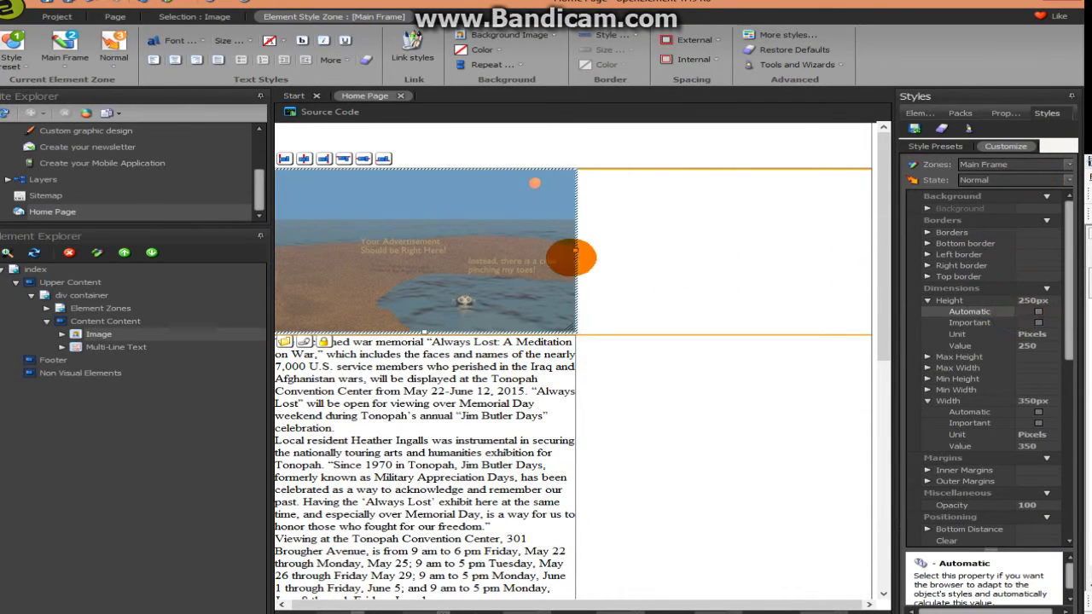
scroll(1017, 358, down, 1)
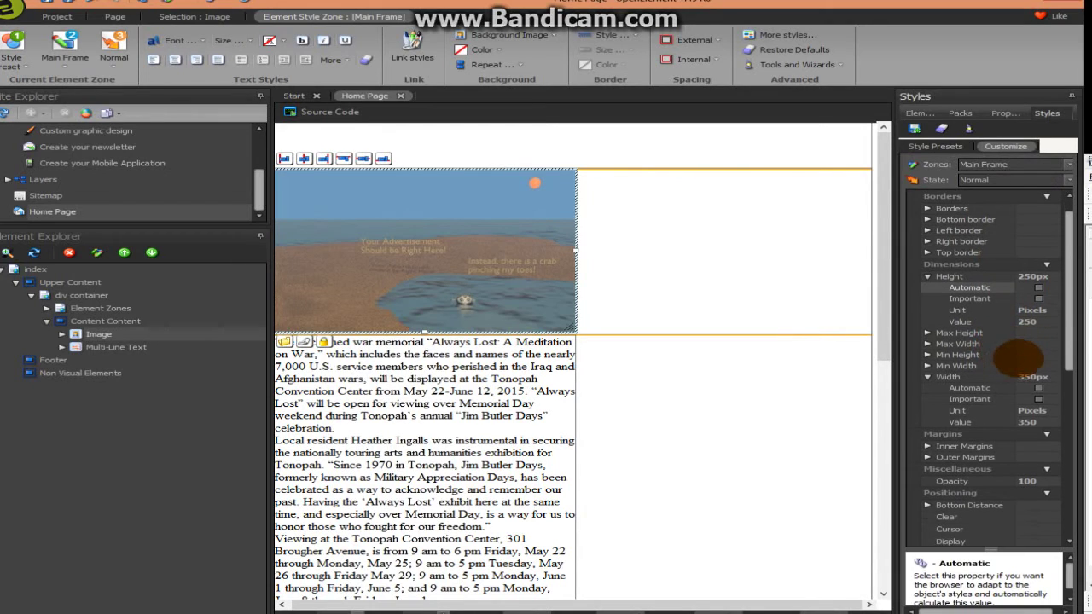
click(1043, 413)
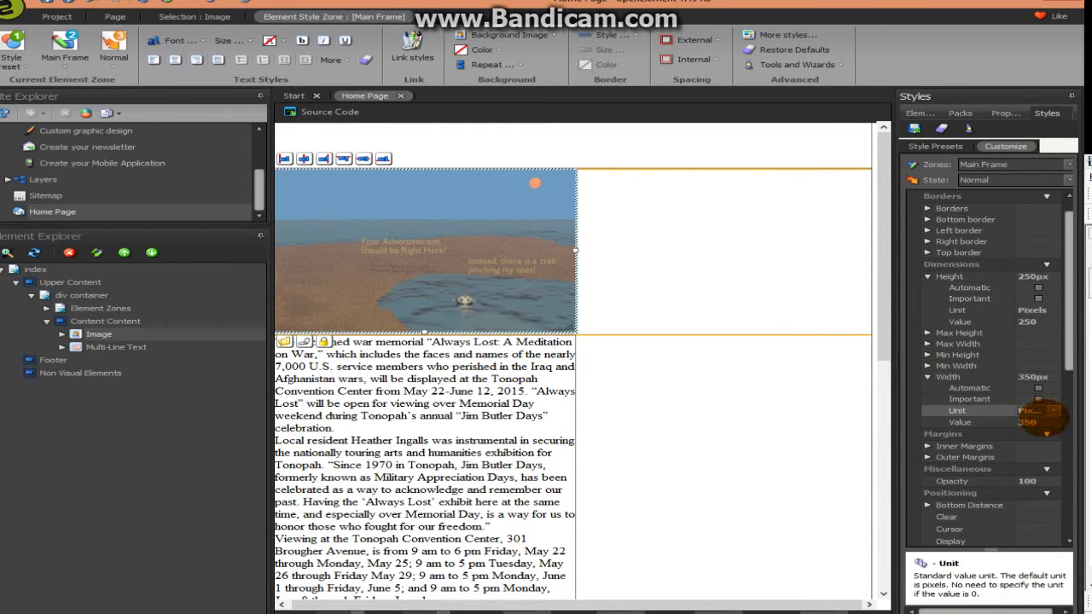
click(1056, 409)
click(1045, 430)
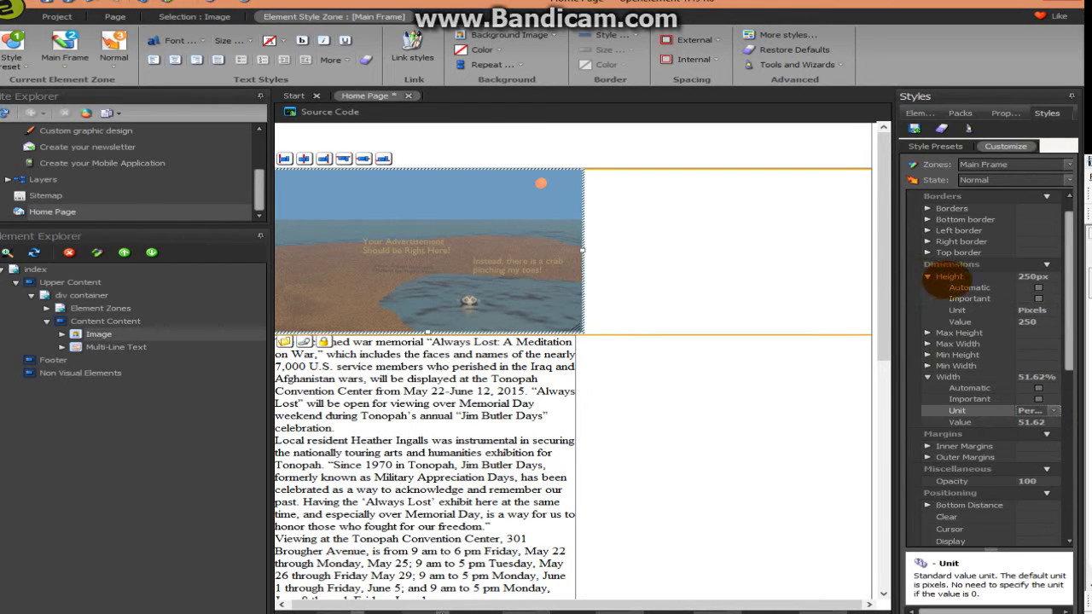
Set the image's height unit to Percentage with a value of 20
click(1041, 276)
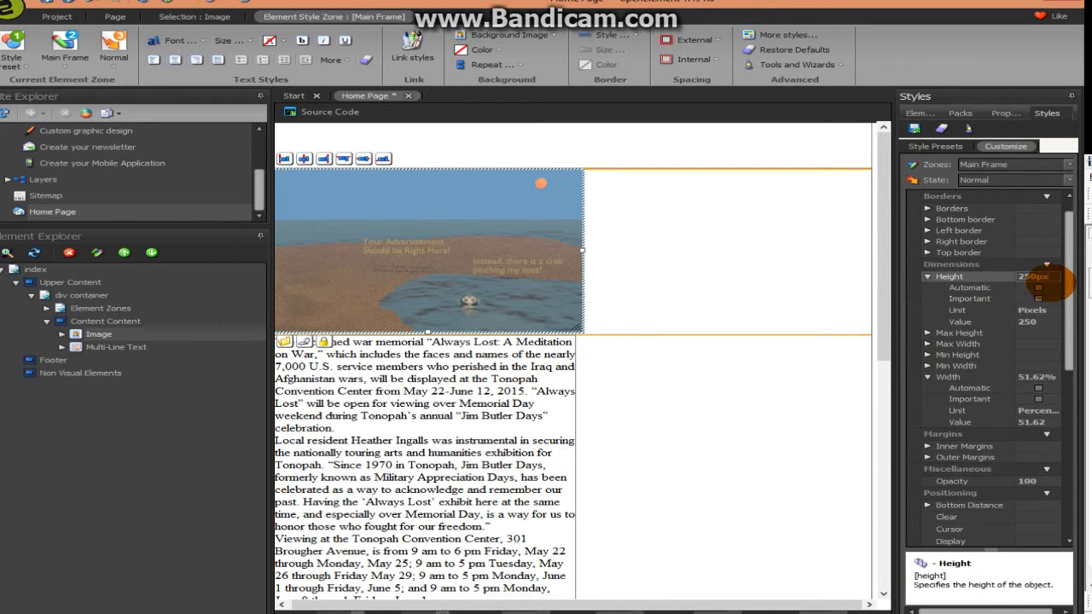
click(1045, 310)
click(1053, 310)
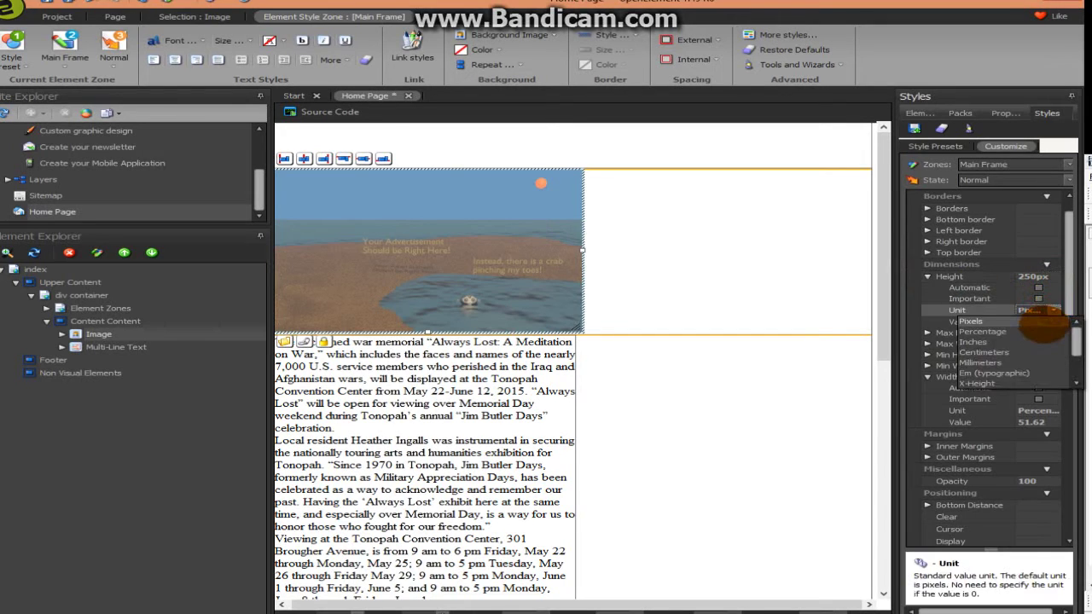
click(1042, 331)
click(1050, 321)
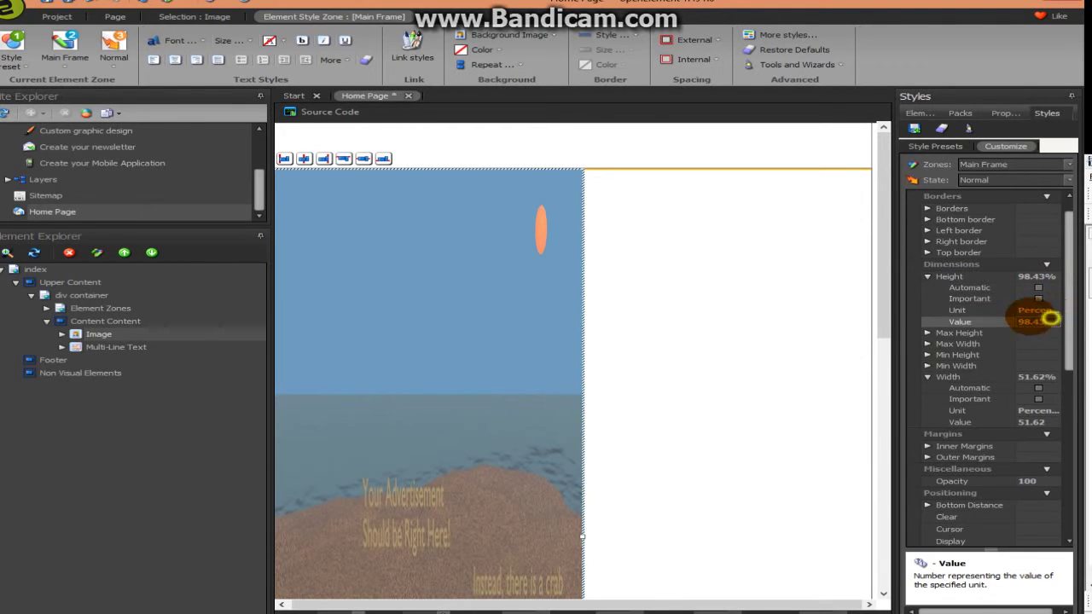
text(28)
key(Return)
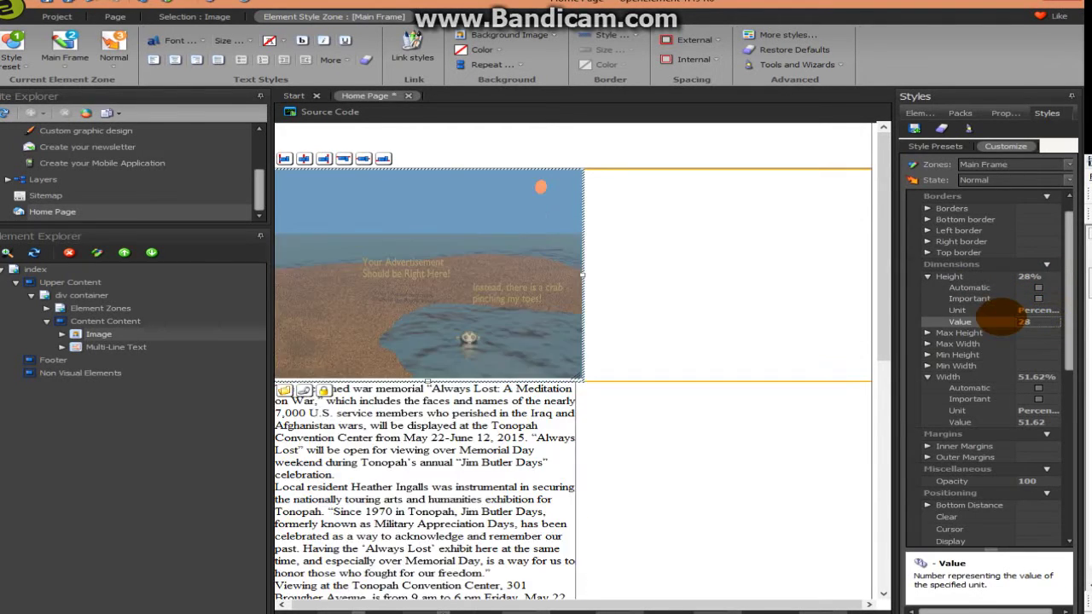
click(1039, 320)
text(20)
key(Return)
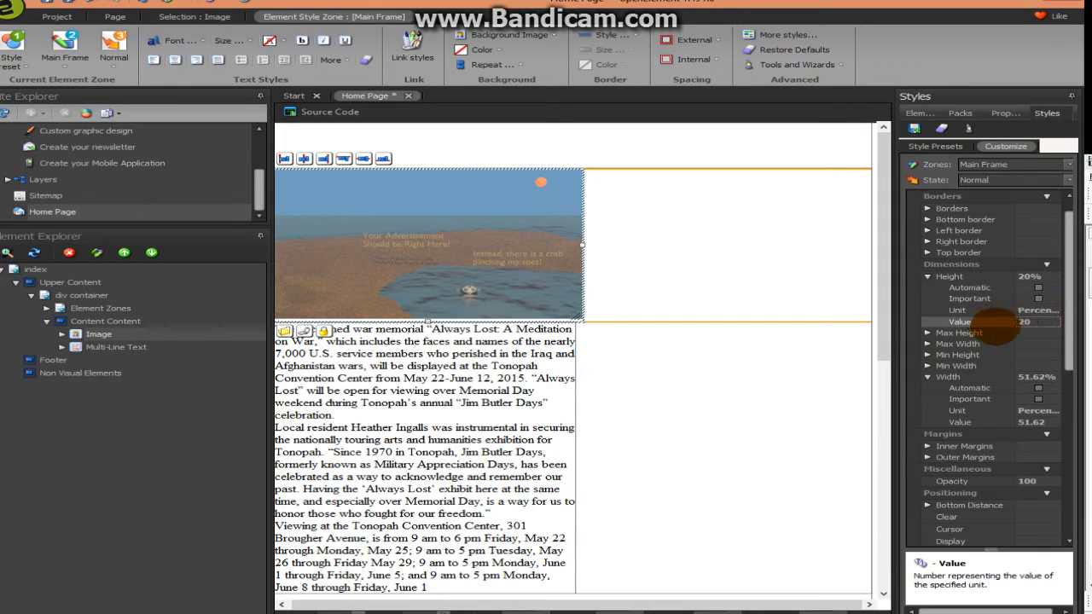
scroll(1028, 405, down, 5)
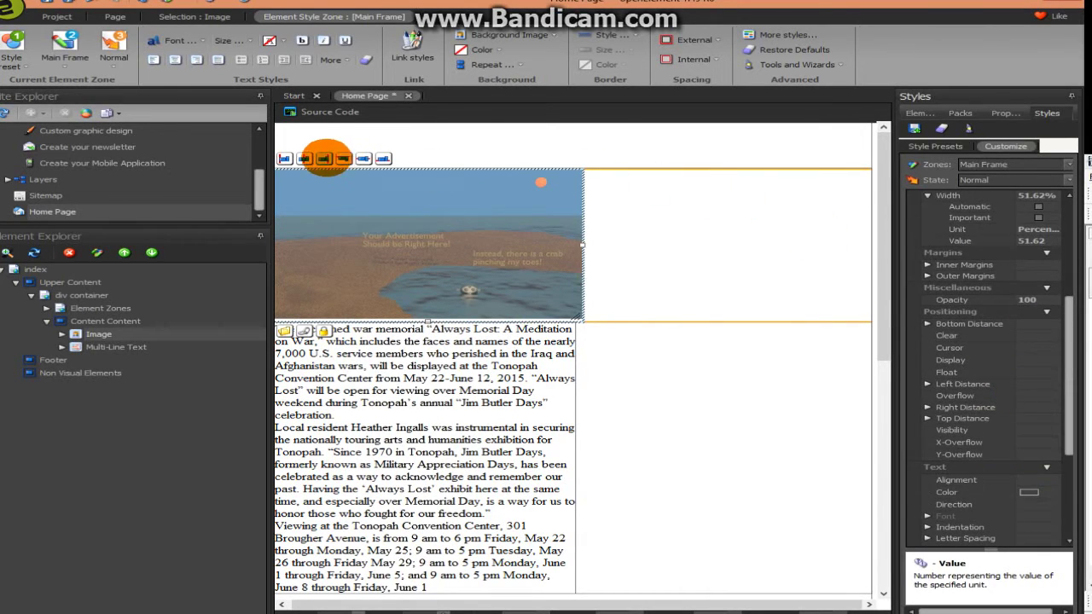
Centre the beach image horizontally and set the article text box's width to Automatic
click(304, 159)
click(345, 244)
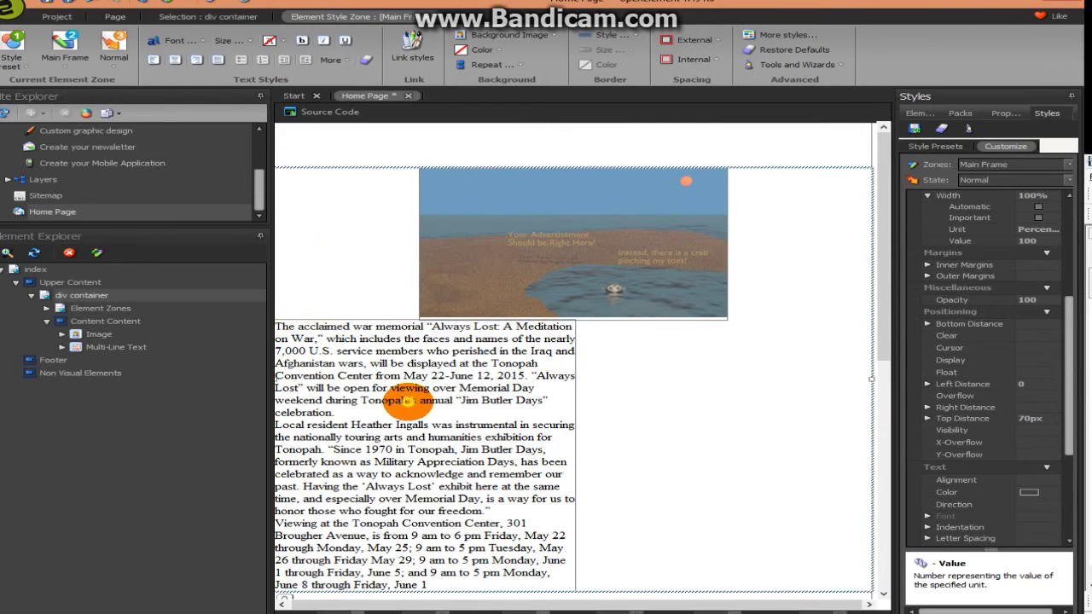
click(407, 399)
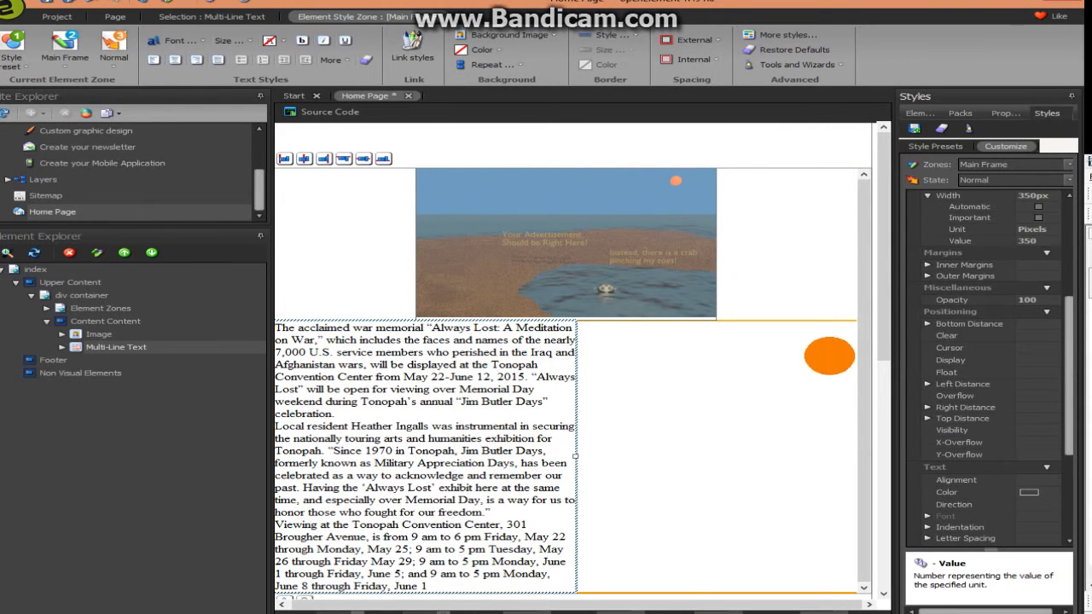
scroll(972, 284, up, 4)
scroll(968, 286, up, 2)
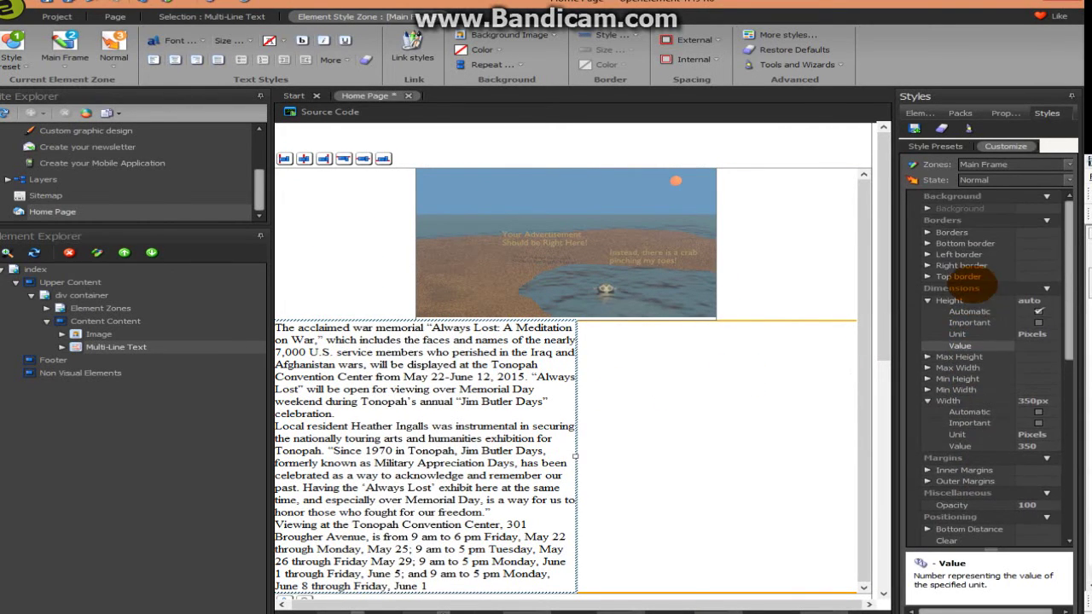
click(1038, 412)
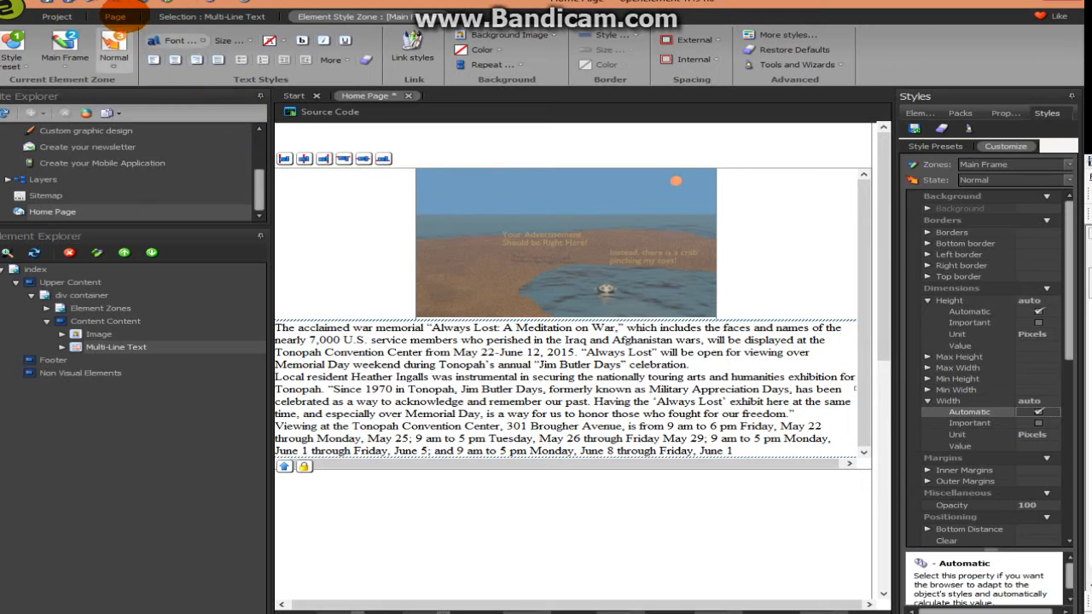
Save the page from the Page options and reload the Chrome preview at localhost:8086/index.htm
click(115, 16)
click(66, 42)
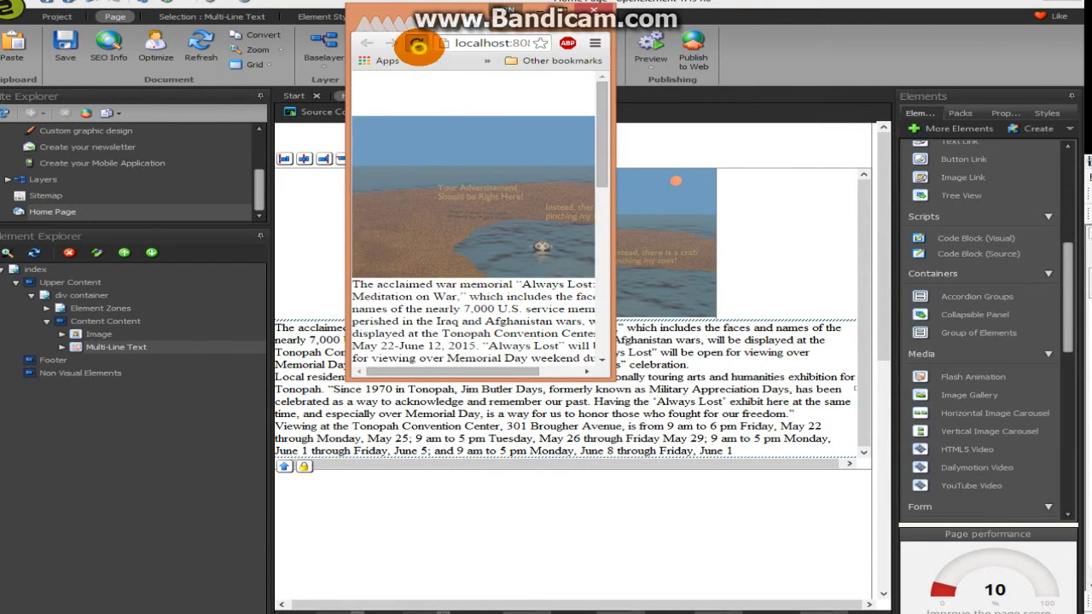
click(416, 43)
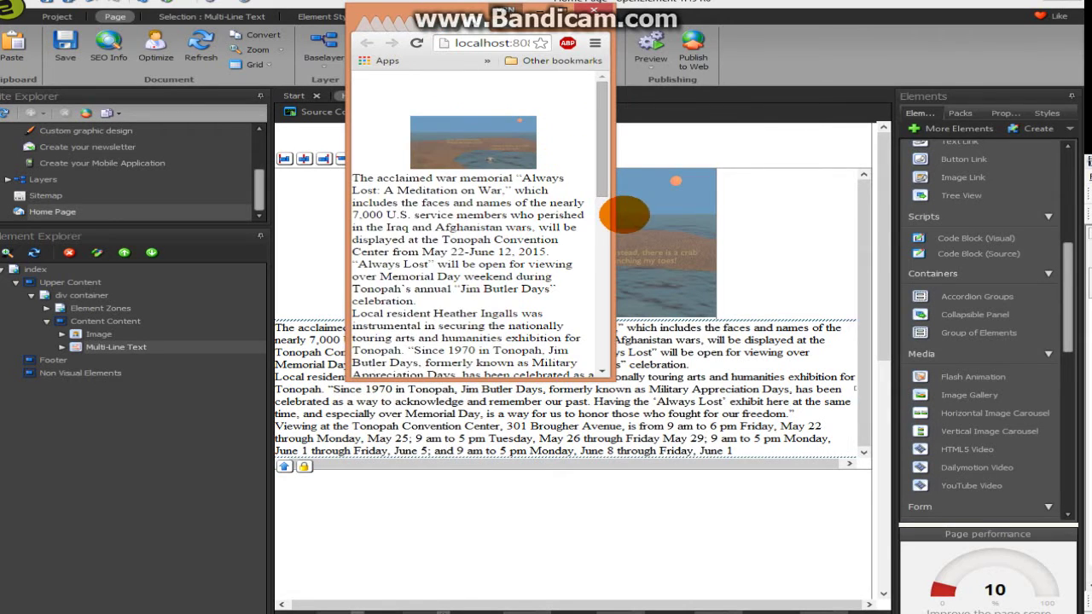
Maximize, restore and resize the Chrome window to watch the beach image and text reflow
click(576, 9)
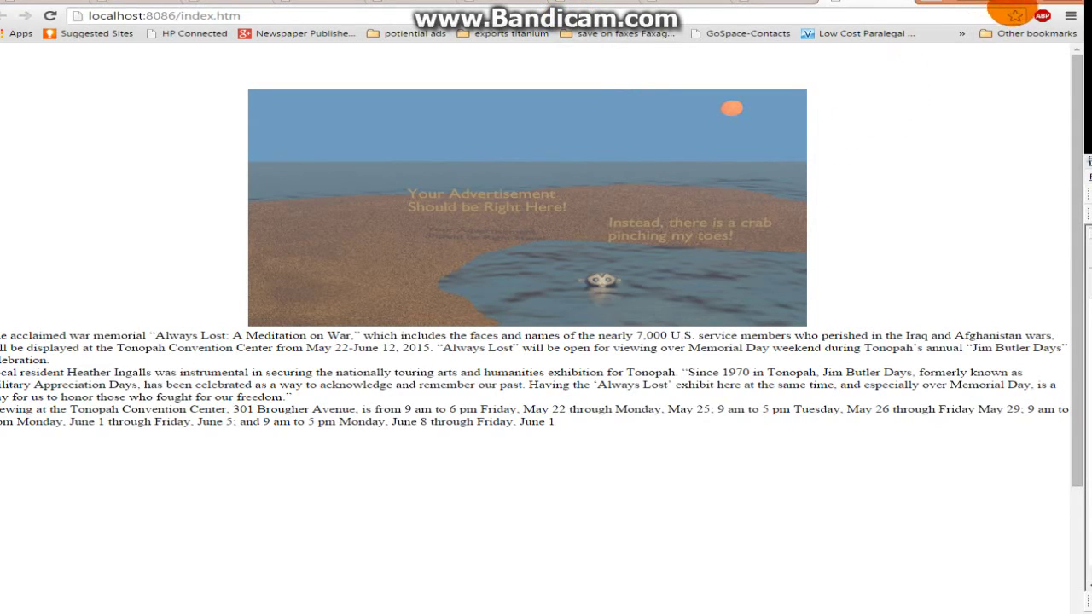
drag(1015, 6, 840, 186)
drag(762, 179, 883, 184)
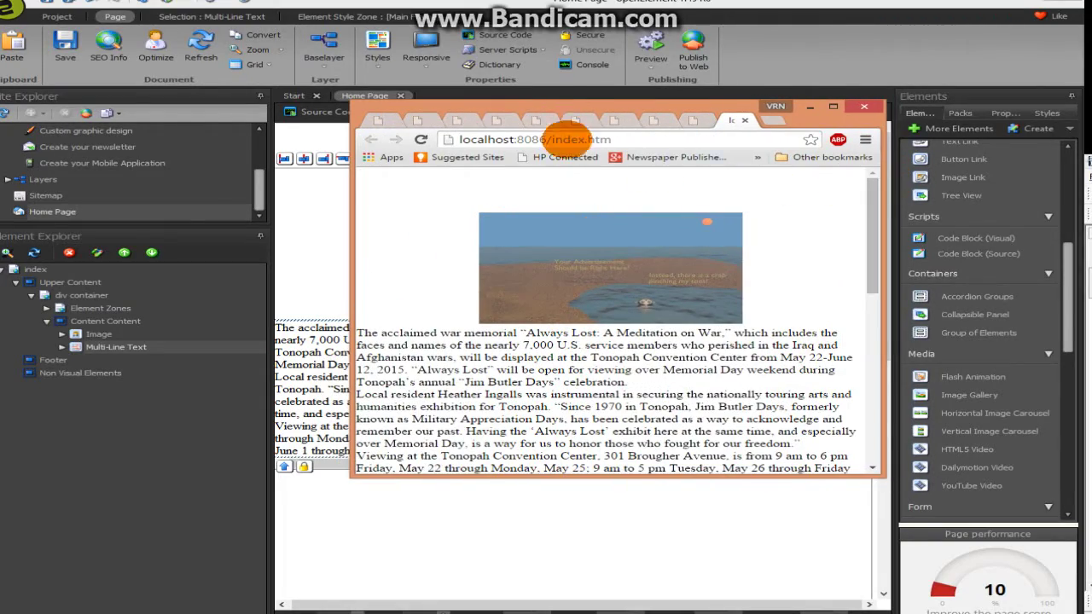
drag(569, 102, 342, 25)
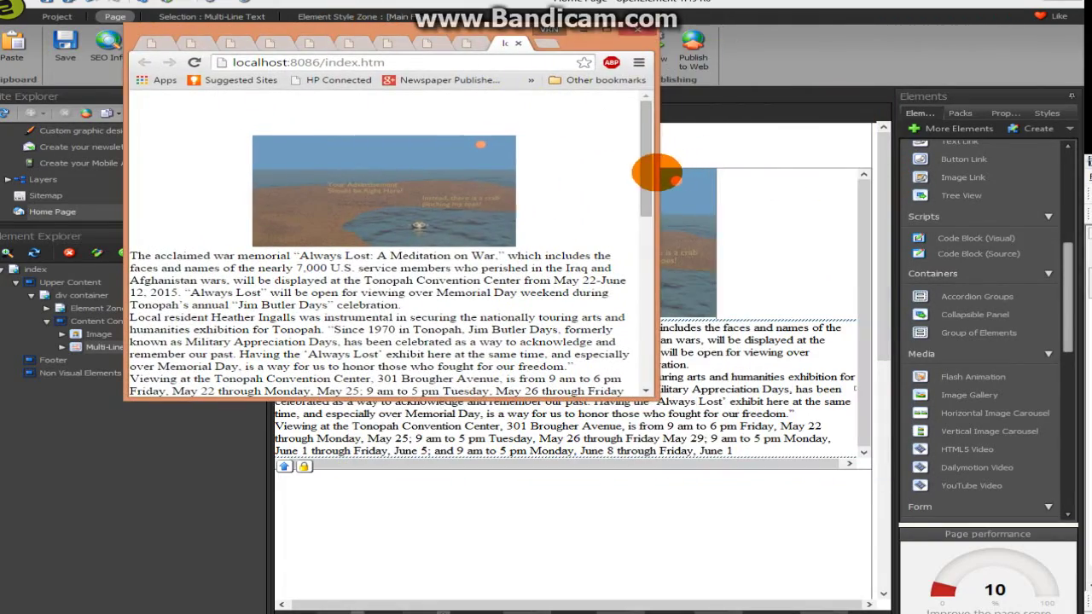
drag(654, 171, 865, 178)
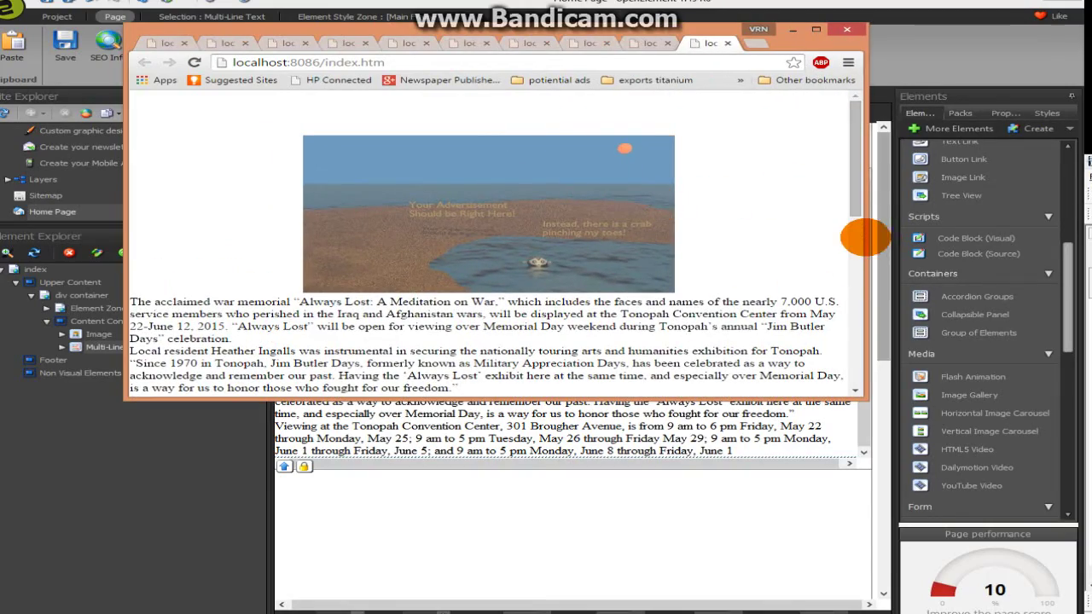
drag(864, 237, 900, 222)
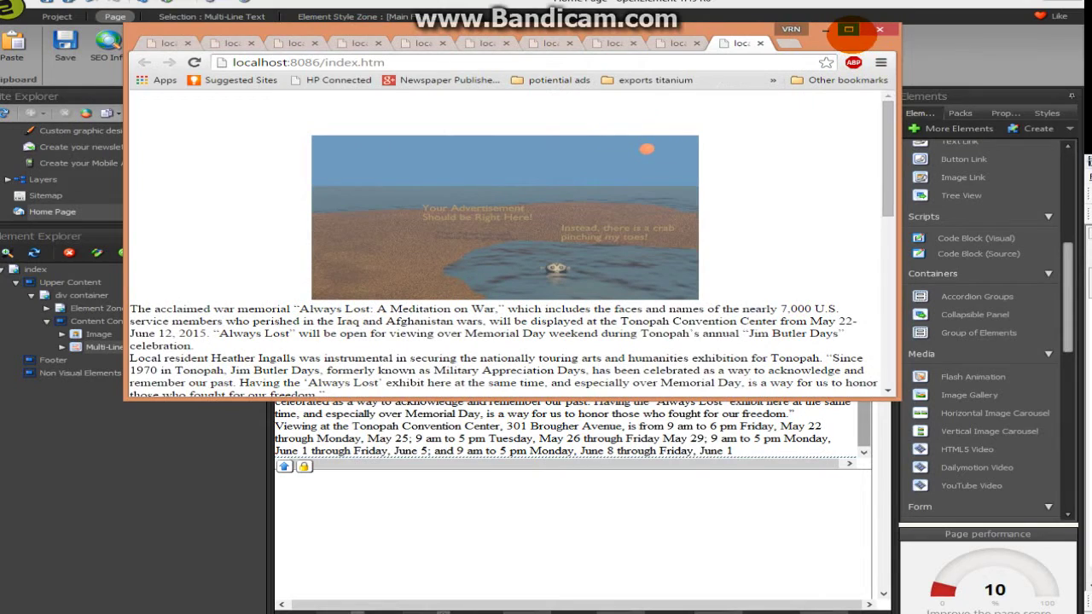
Retest the layout in Chrome at full screen, then at several narrower and wider widths
click(848, 29)
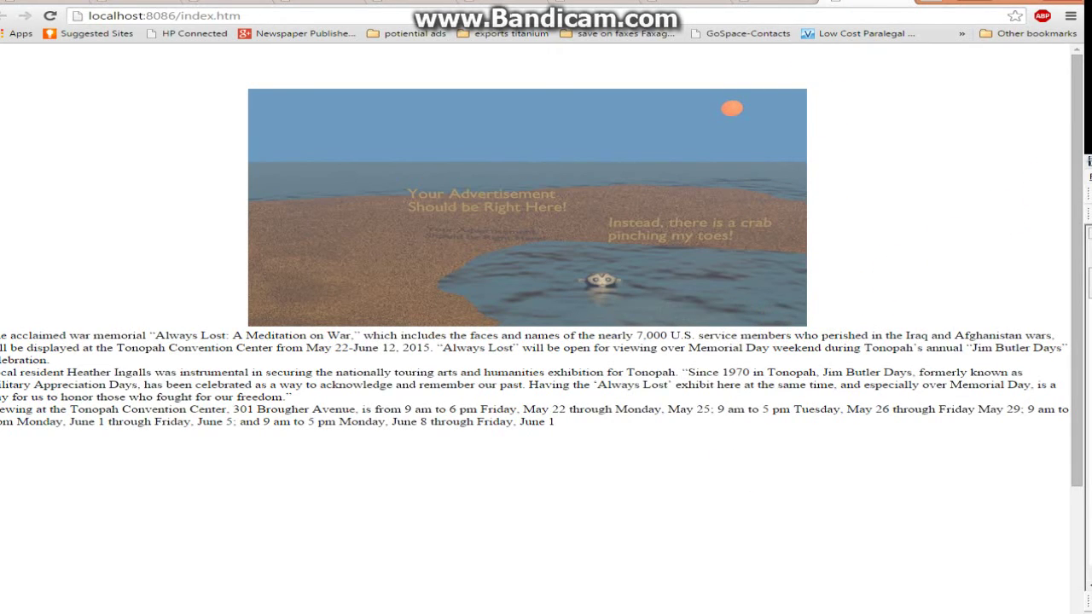
drag(1067, 211, 1071, 38)
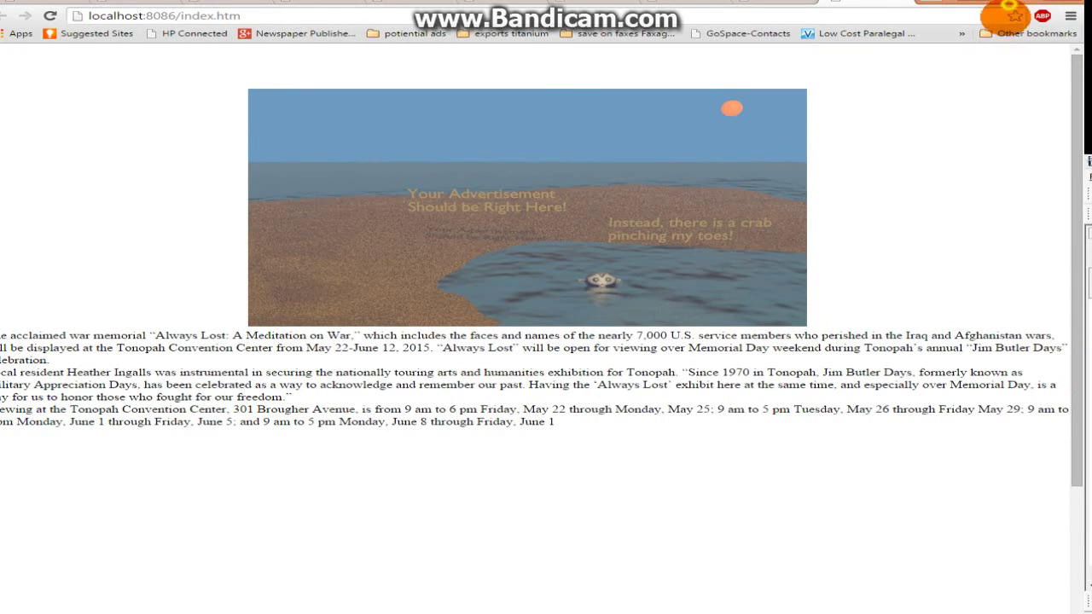
drag(1010, 11, 767, 113)
drag(823, 157, 544, 199)
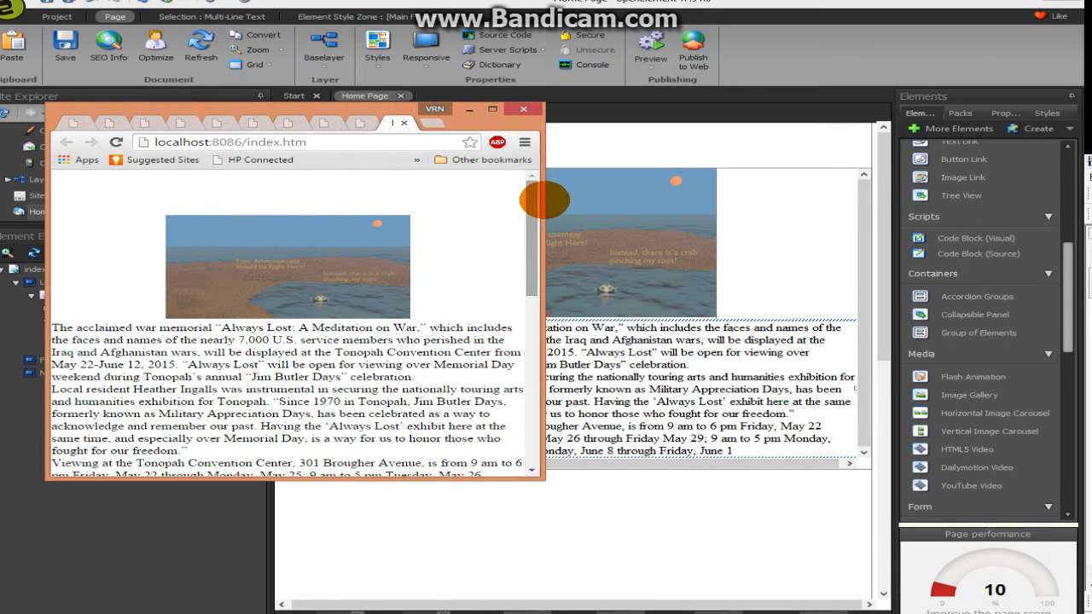
drag(544, 199, 456, 199)
drag(356, 202, 238, 168)
Hide the Chrome preview, deselect the text block, and browse the page's HTML source code
click(239, 109)
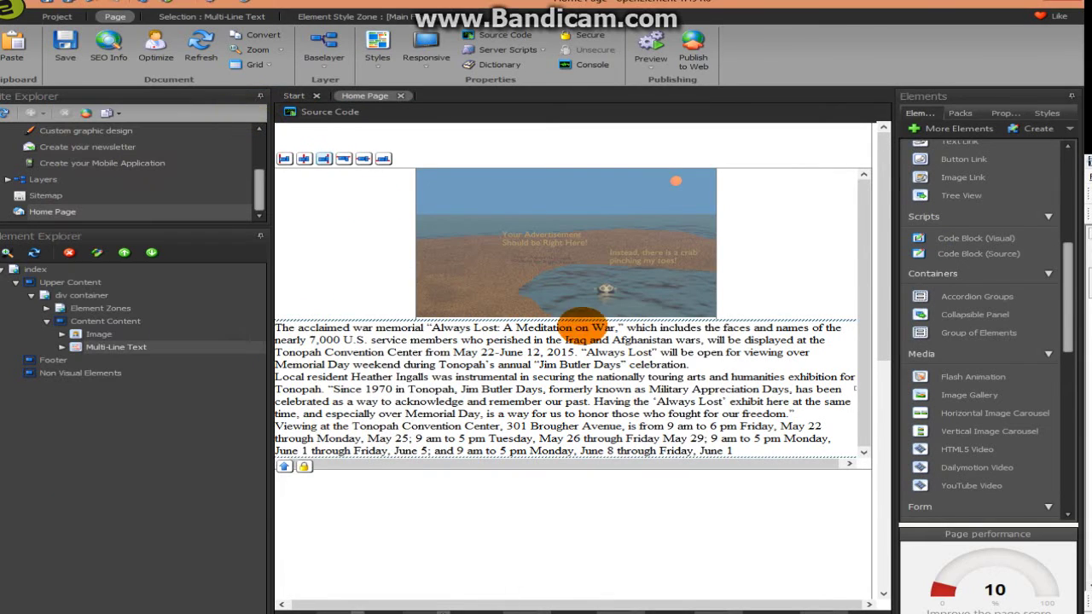
click(694, 493)
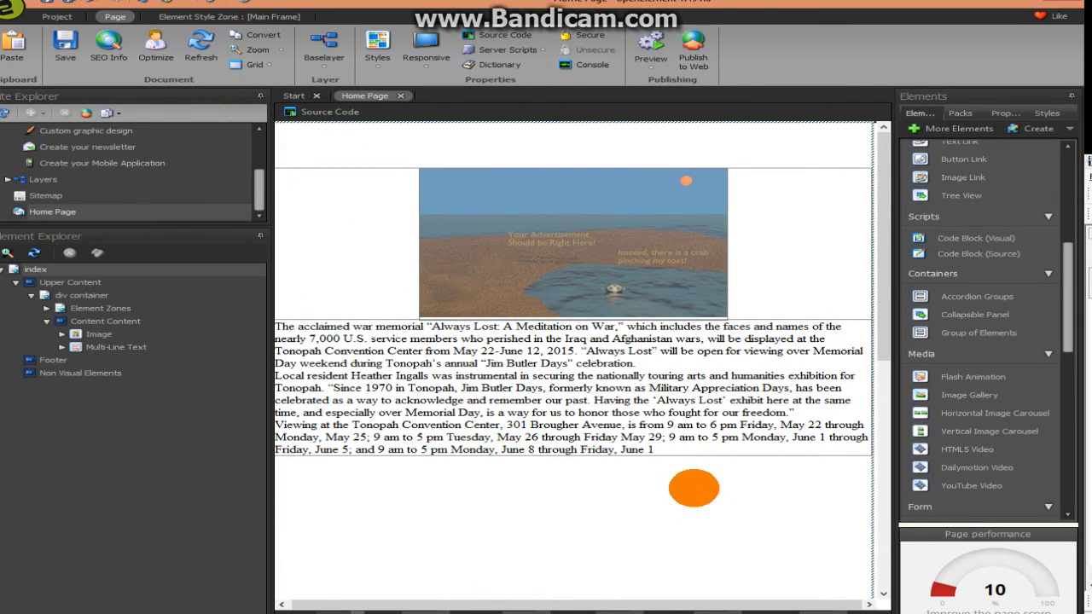
click(323, 112)
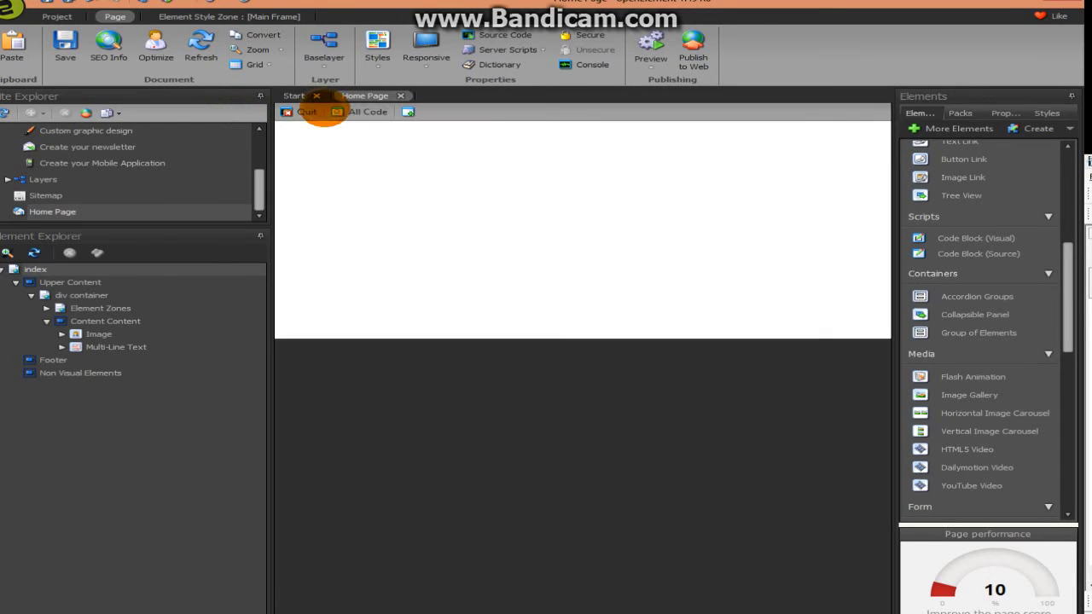
scroll(525, 358, up, 3)
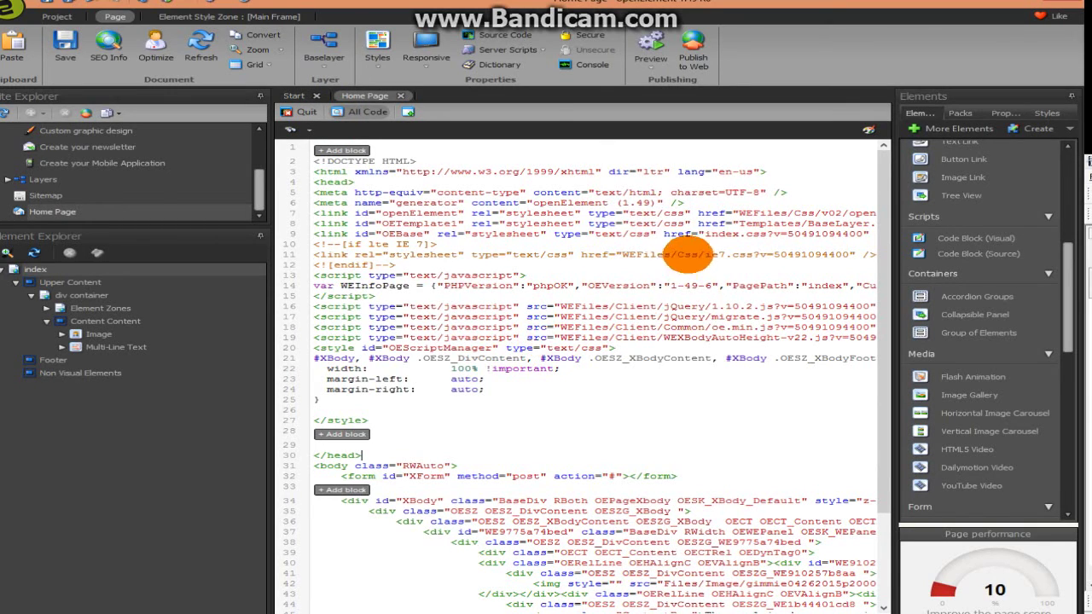
scroll(567, 416, down, 4)
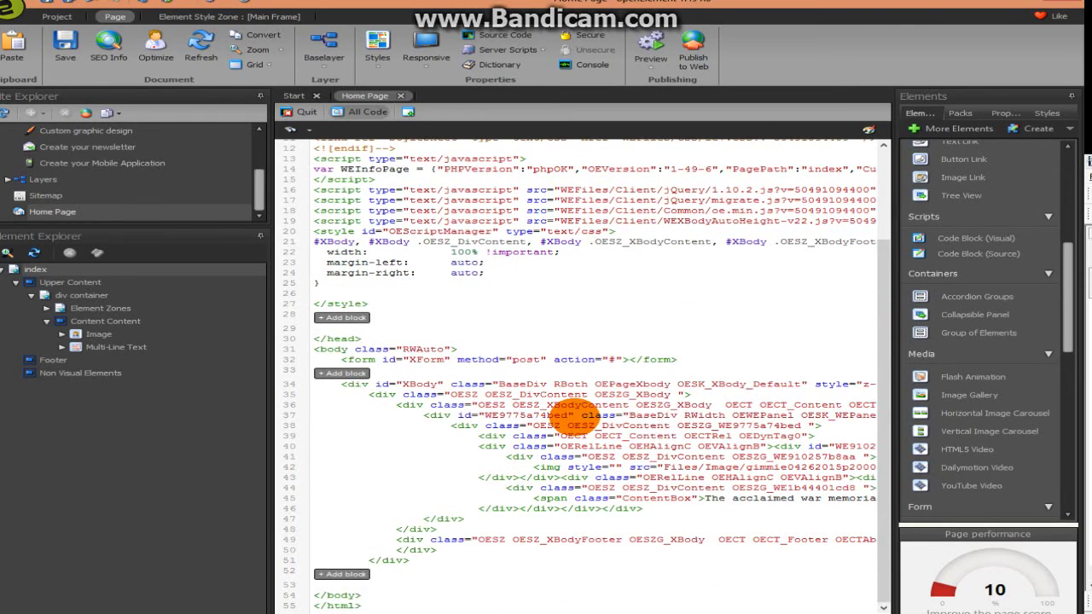
scroll(574, 415, up, 4)
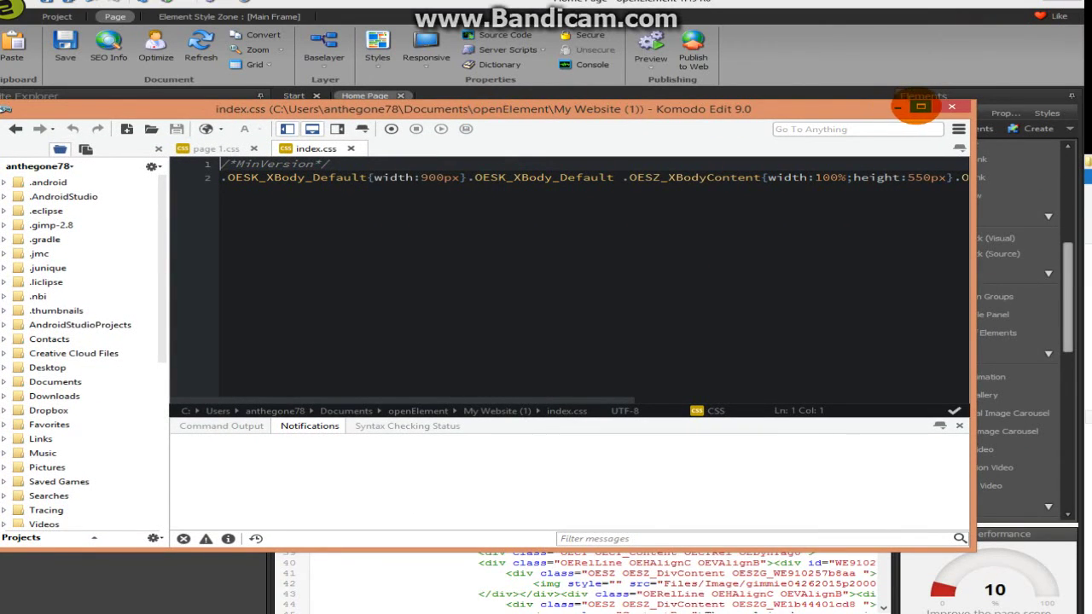
Maximize Komodo Edit, compare with the HTML source, and jump to the end of index.css line 2
click(920, 107)
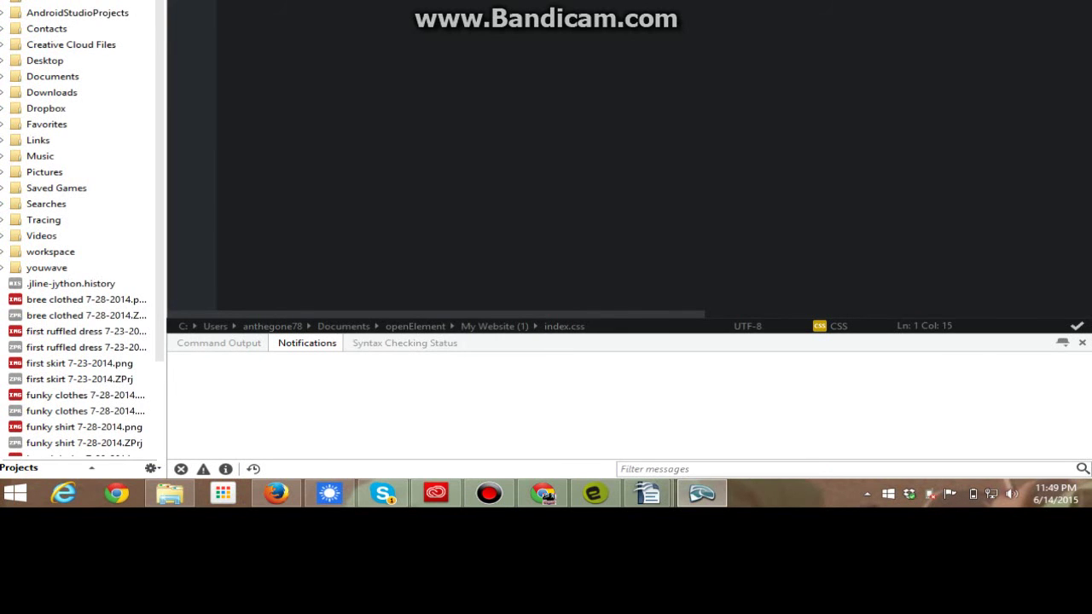
key(alt+Tab)
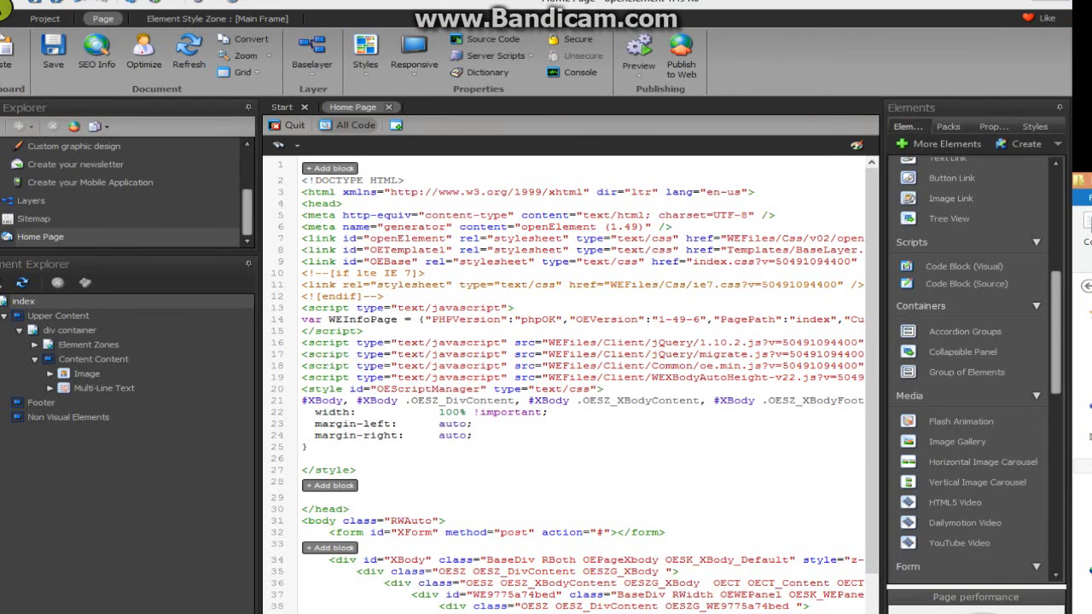
key(alt+Tab)
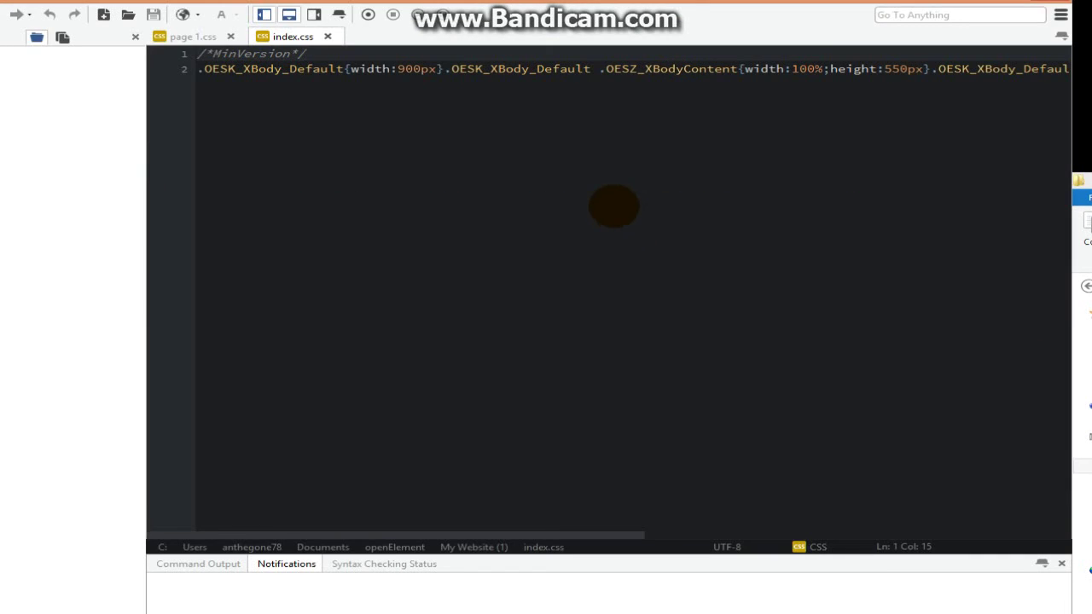
click(503, 354)
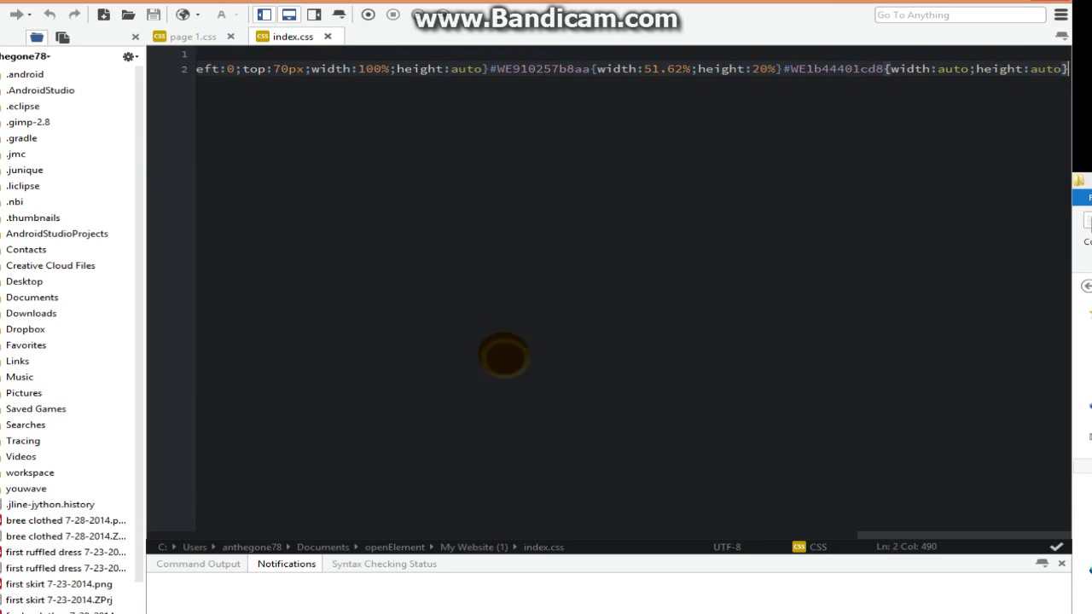